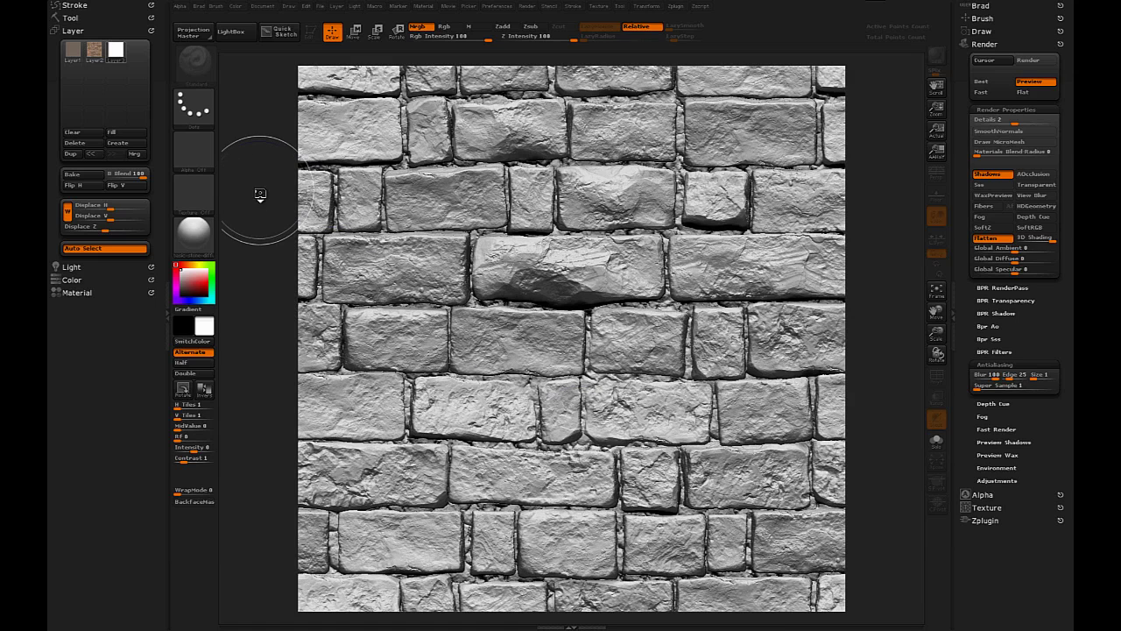
Step: Enlarge the brush Draw Size and bring up ZBrush's Light palette settings
key("space")
left_click_drag(261, 193, 294, 193)
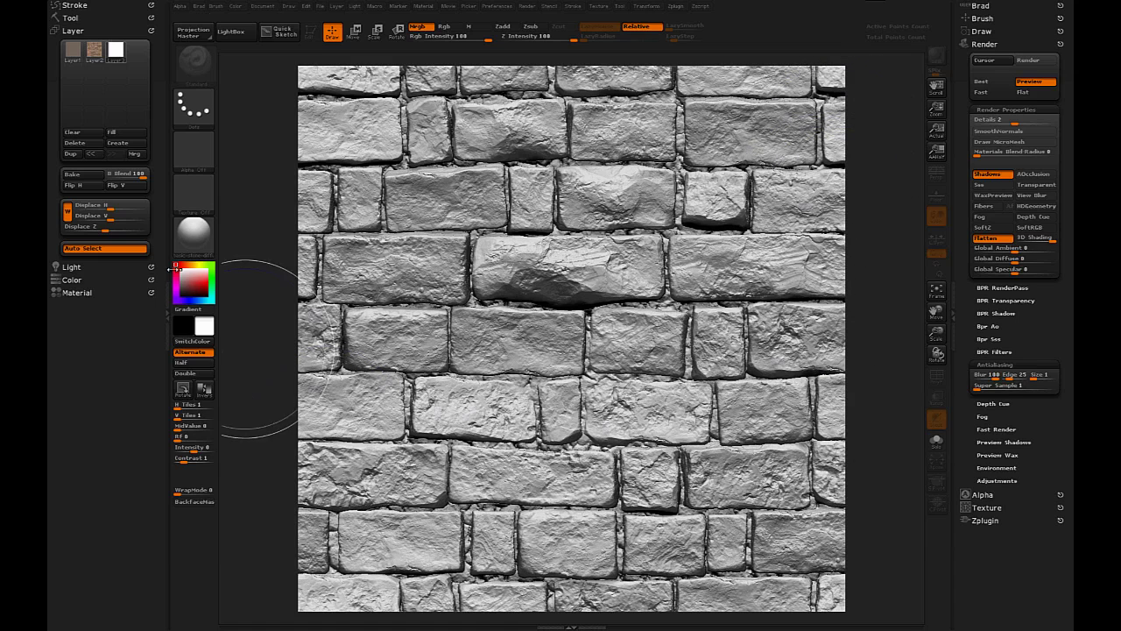
mouse_move(120, 54)
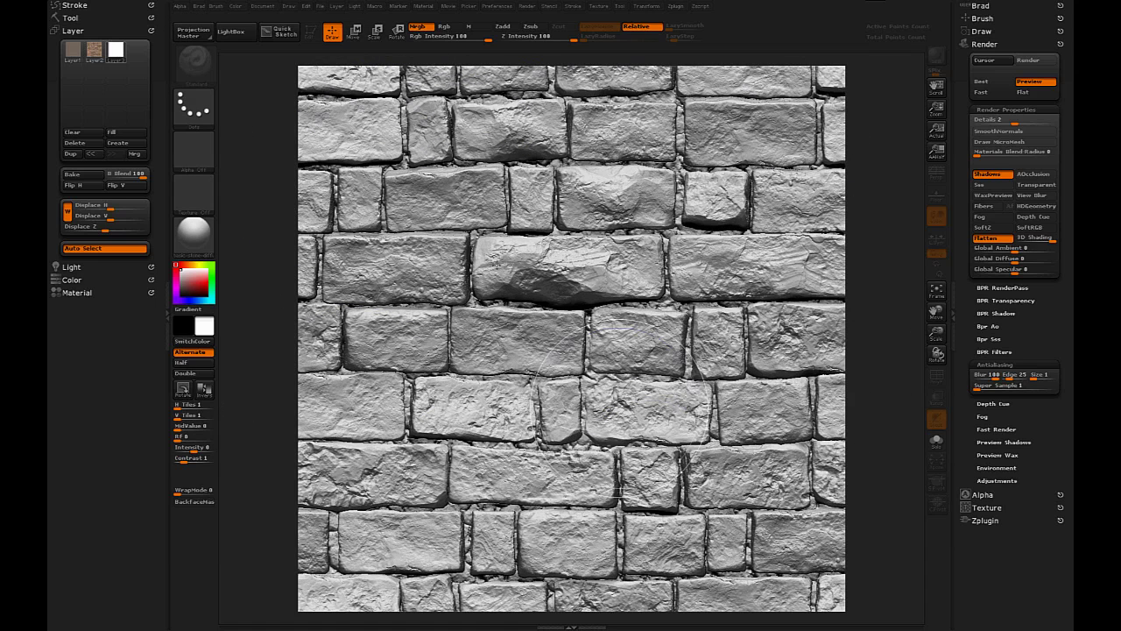
left_click(72, 266)
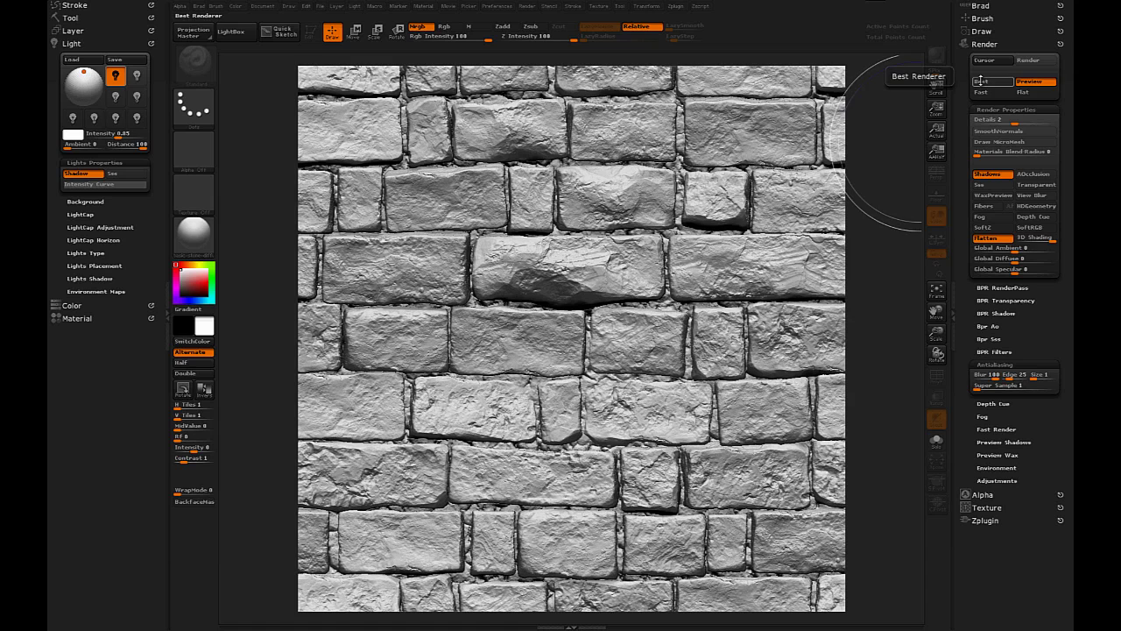
Step: Load the Generic_Ground_Nuetral_01.ZLI light preset through the Light palette's Load dialog
left_click(138, 91)
left_click(536, 215)
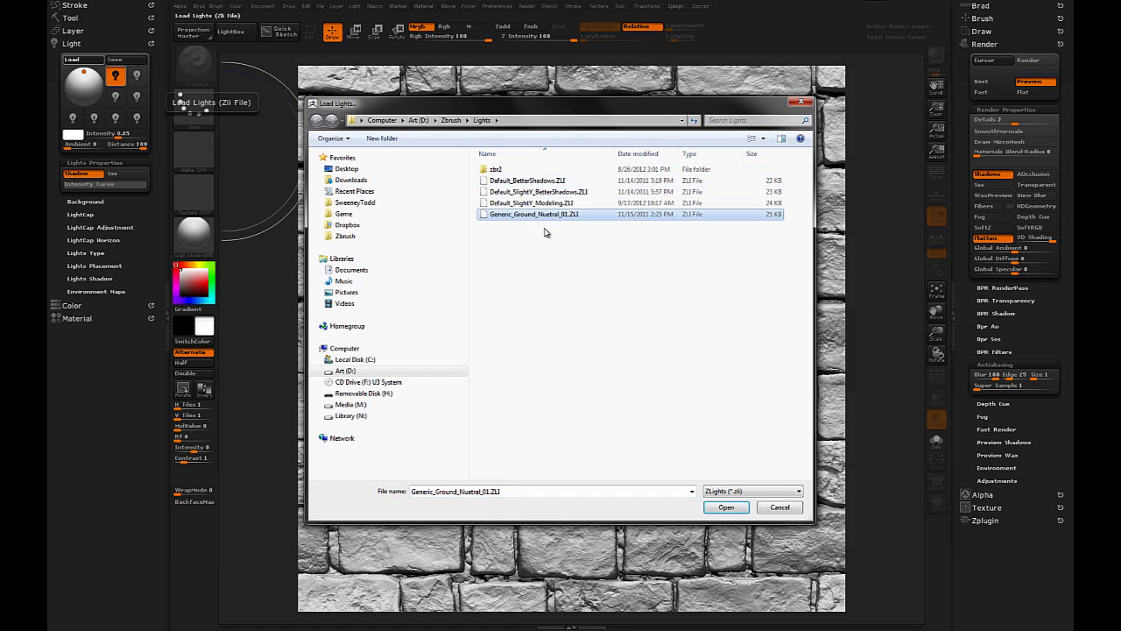
left_click(727, 507)
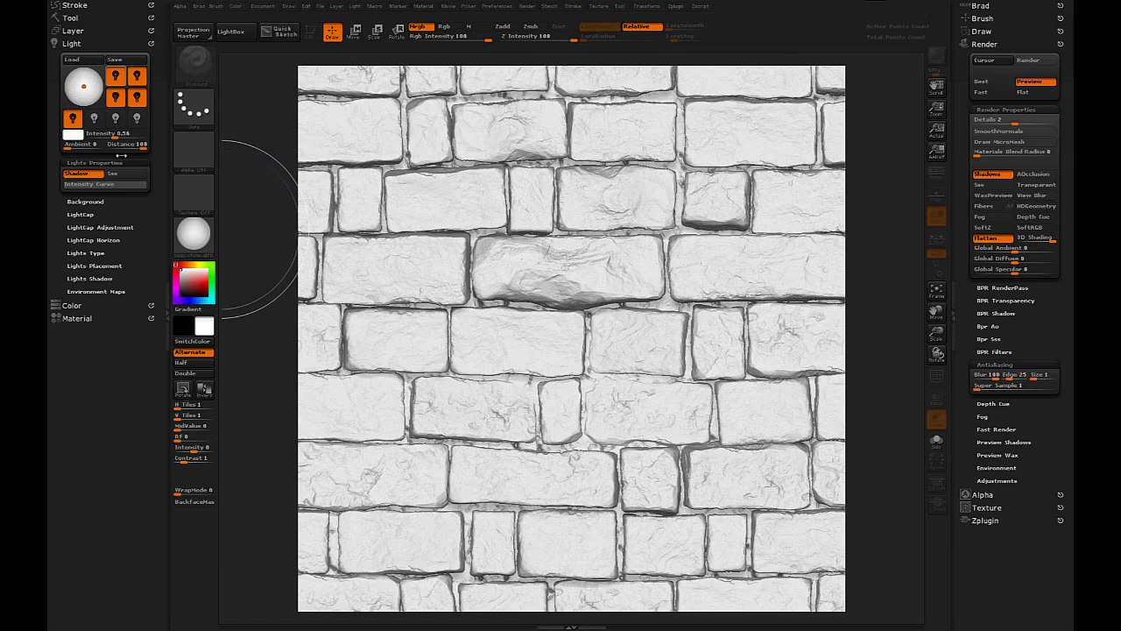
Step: Switch off several of the preset's lights to darken the brick render
left_click(73, 119)
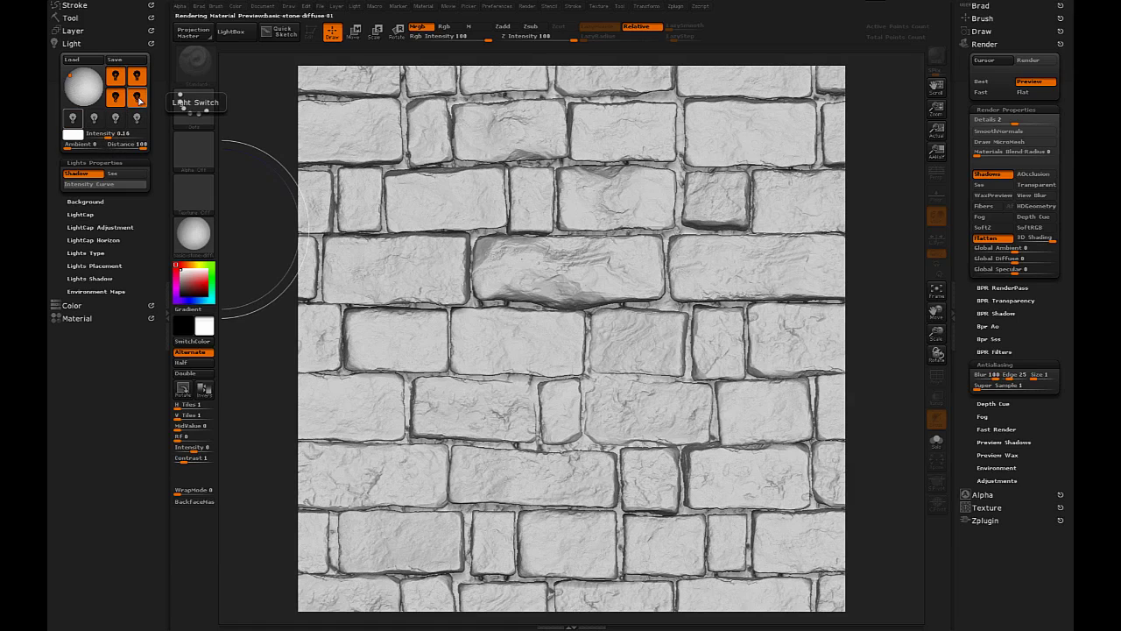
left_click(118, 98)
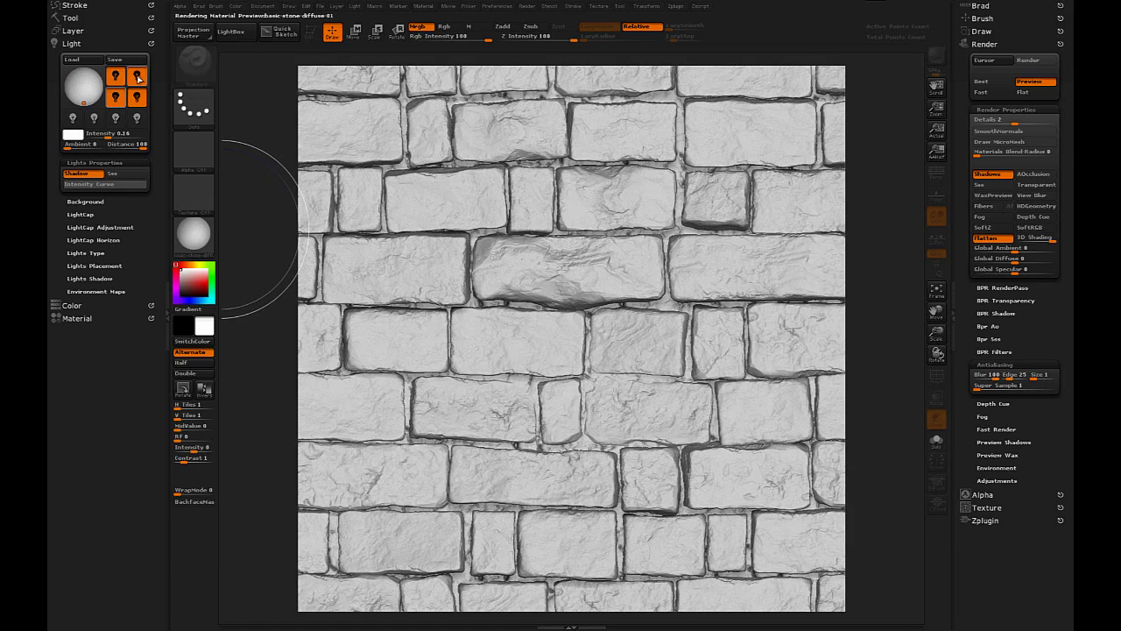
left_click(138, 101)
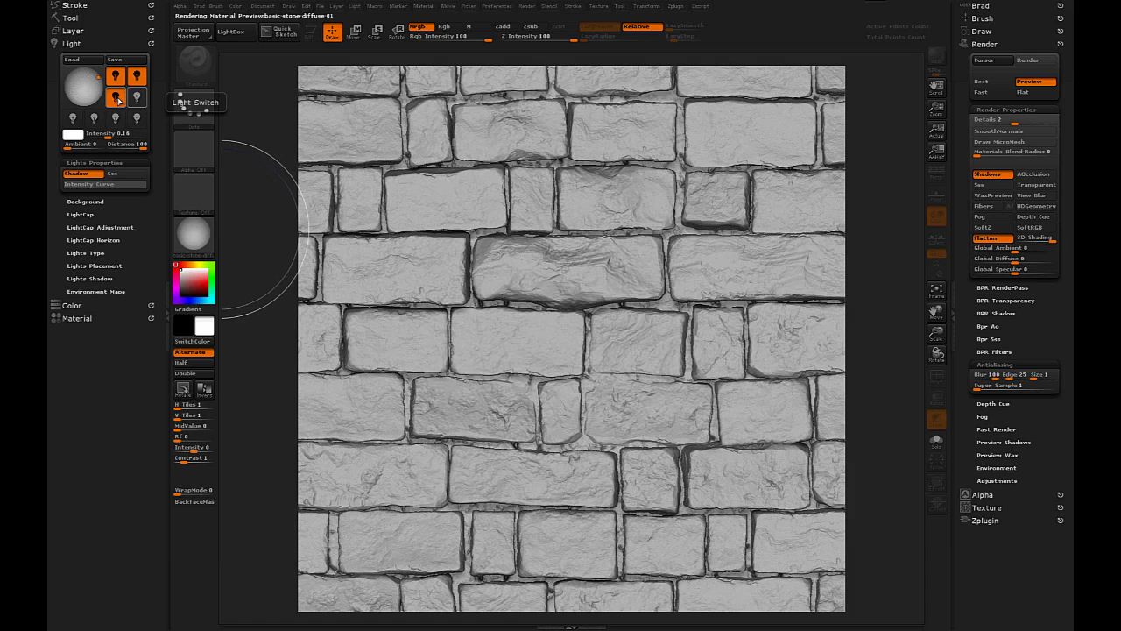
left_click(137, 77)
left_click(138, 77)
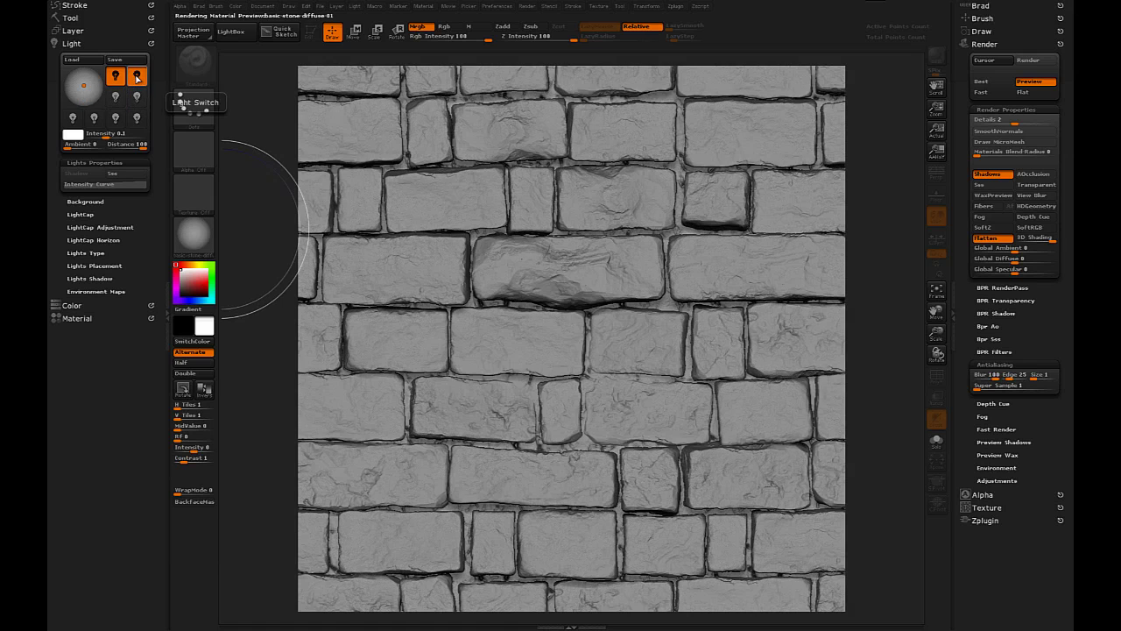
Step: Select the main light and expand its Lights Type and Lights Shadow subpalettes
left_click(114, 77)
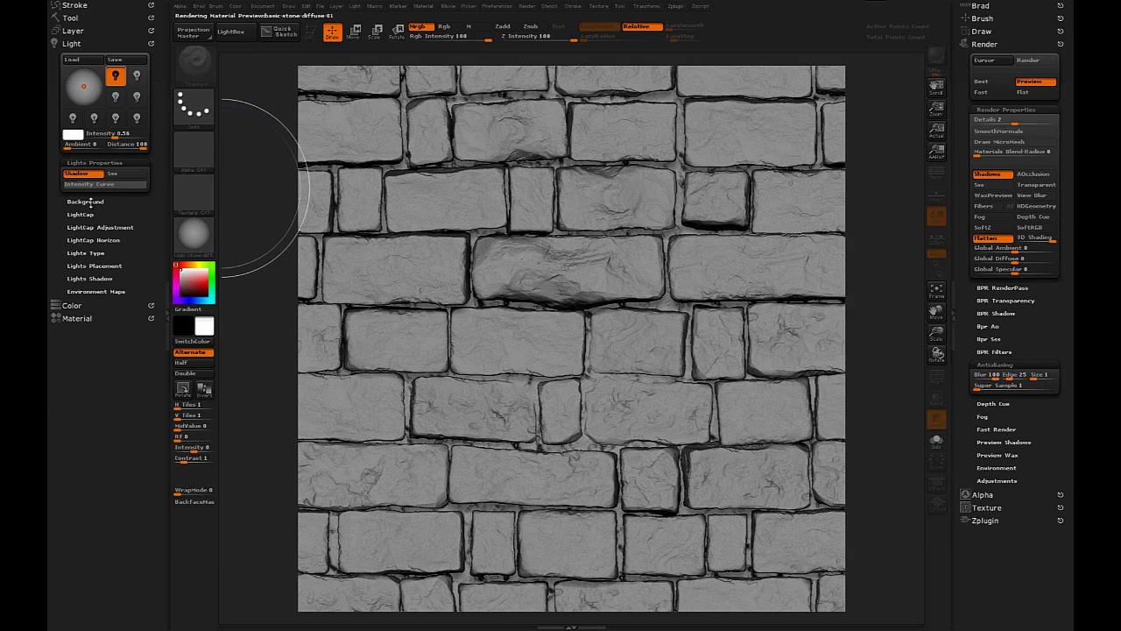
left_click(98, 253)
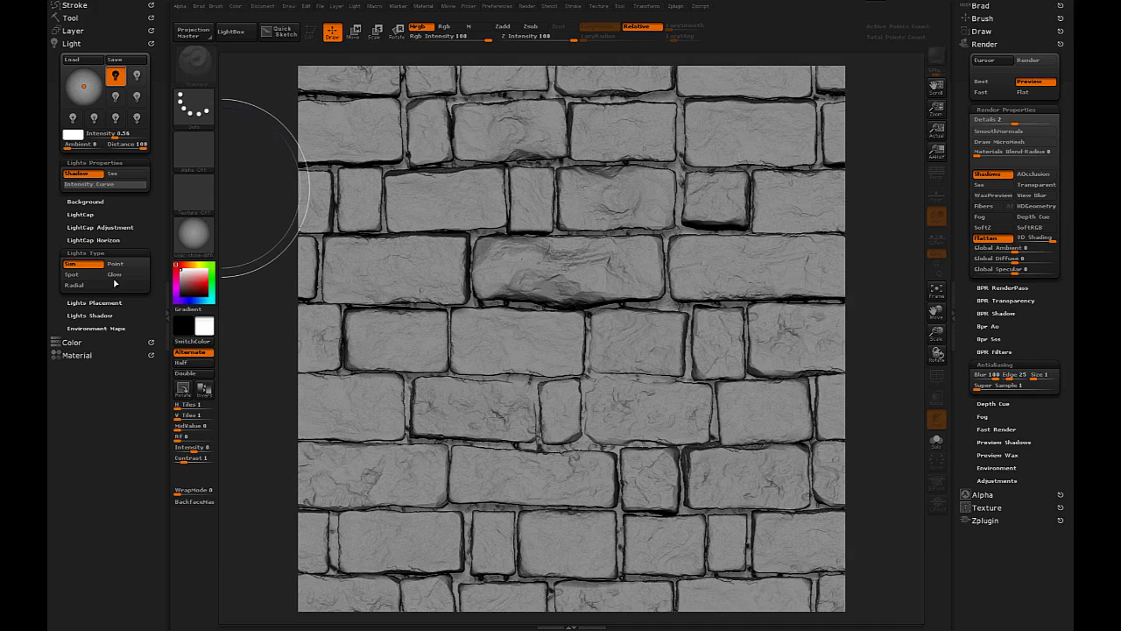
left_click(108, 315)
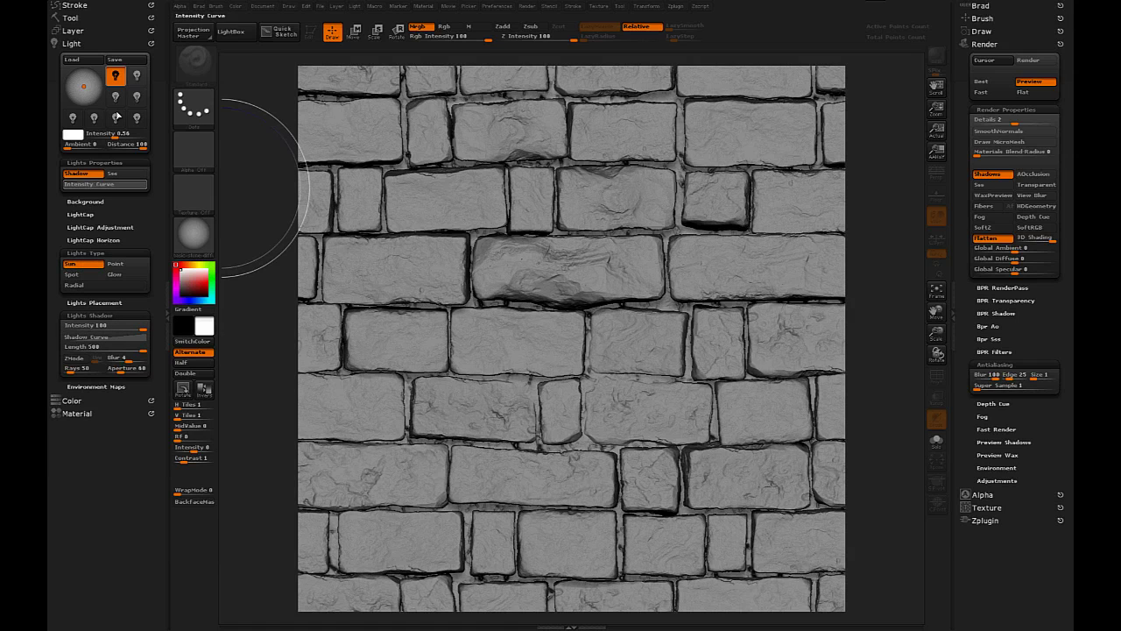
Step: Turn the second light back on and inspect each light, including the 0.16-intensity one
left_click(138, 77)
left_click(138, 78)
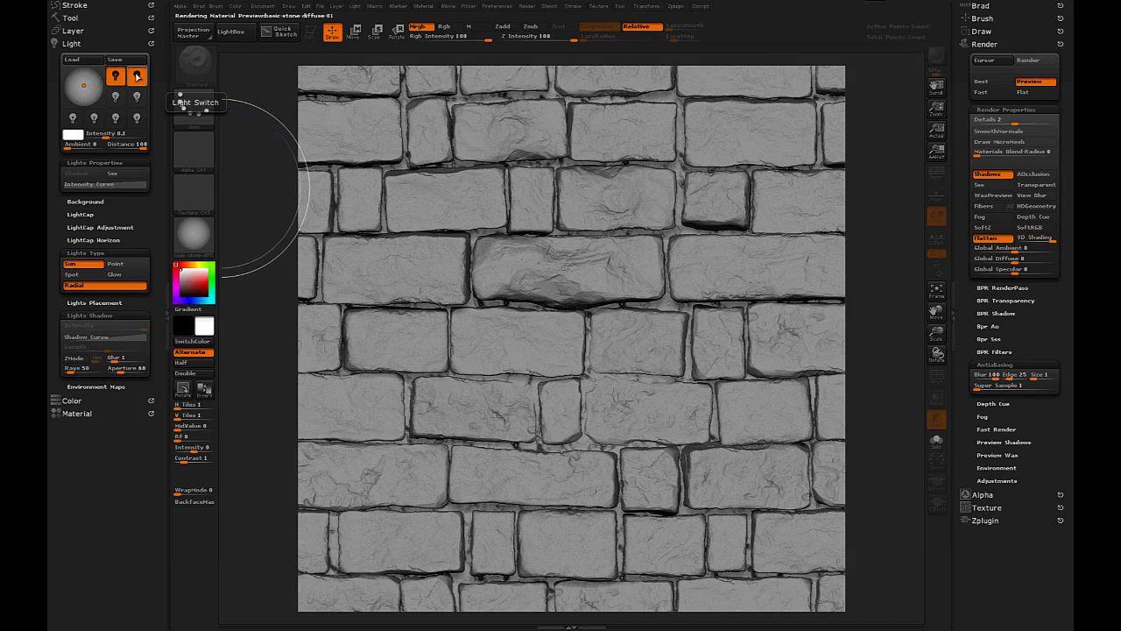
left_click(137, 77)
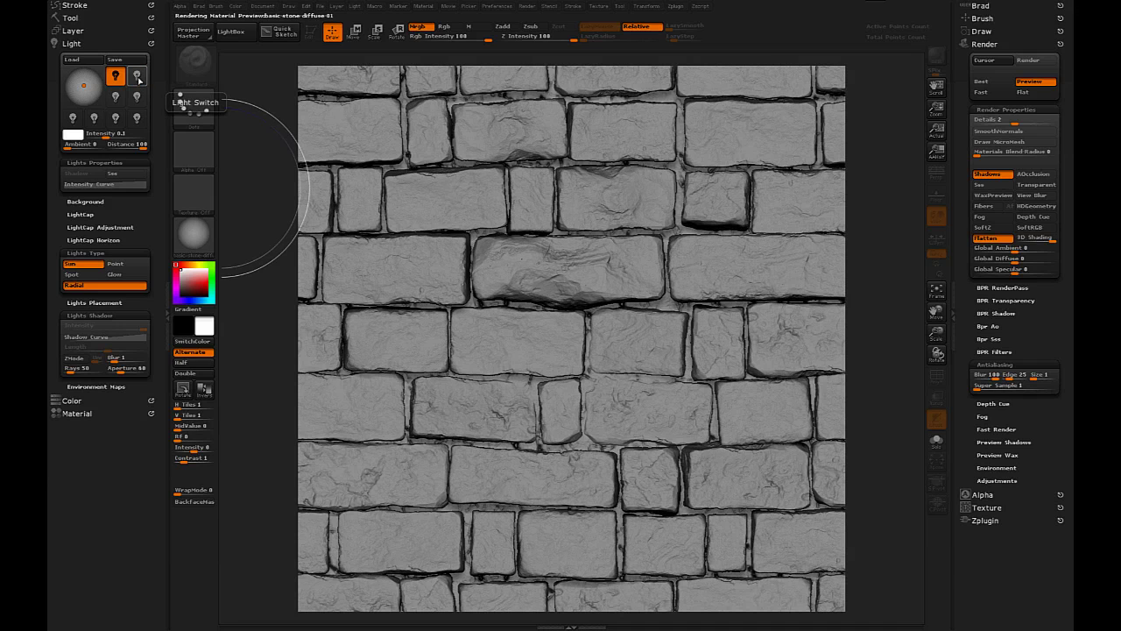
left_click(138, 77)
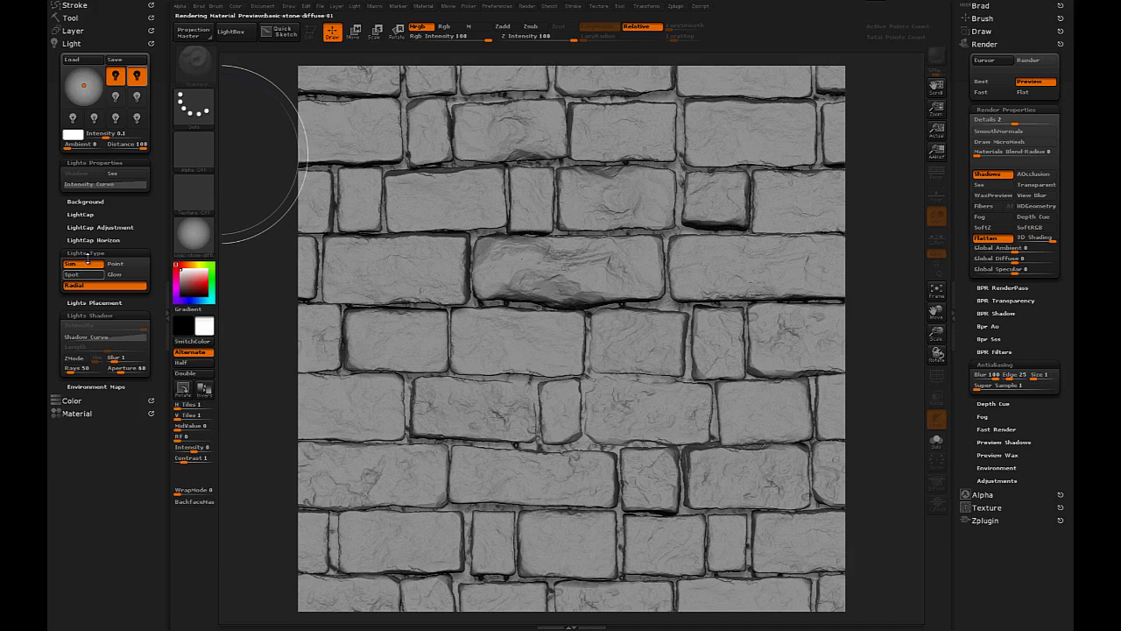
left_click(117, 78)
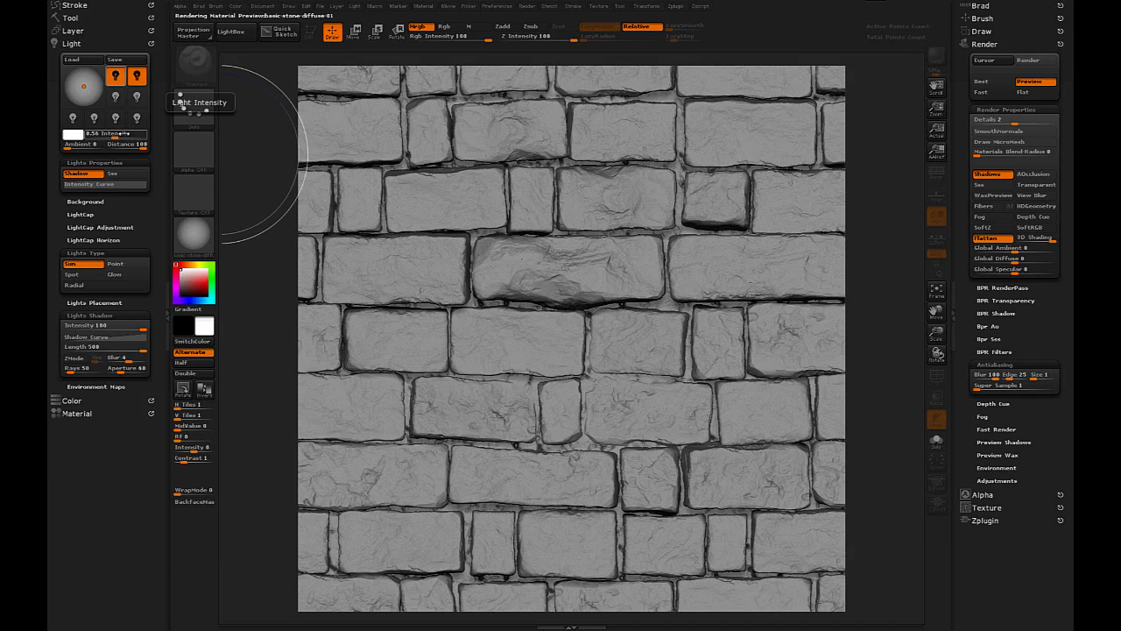
left_click(115, 96)
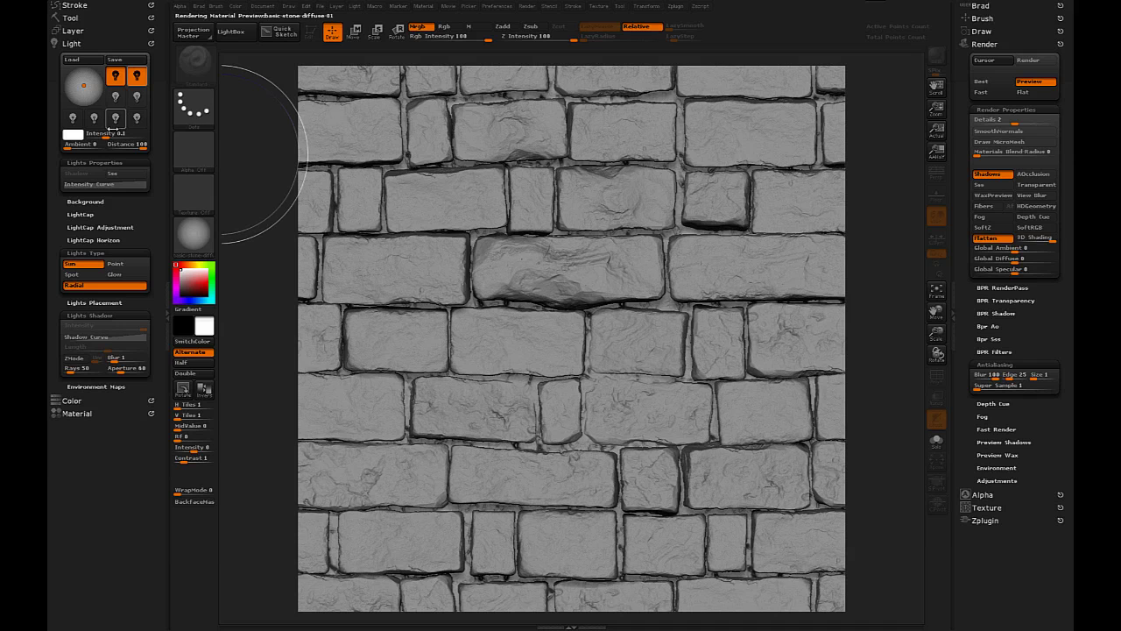
left_click(115, 97)
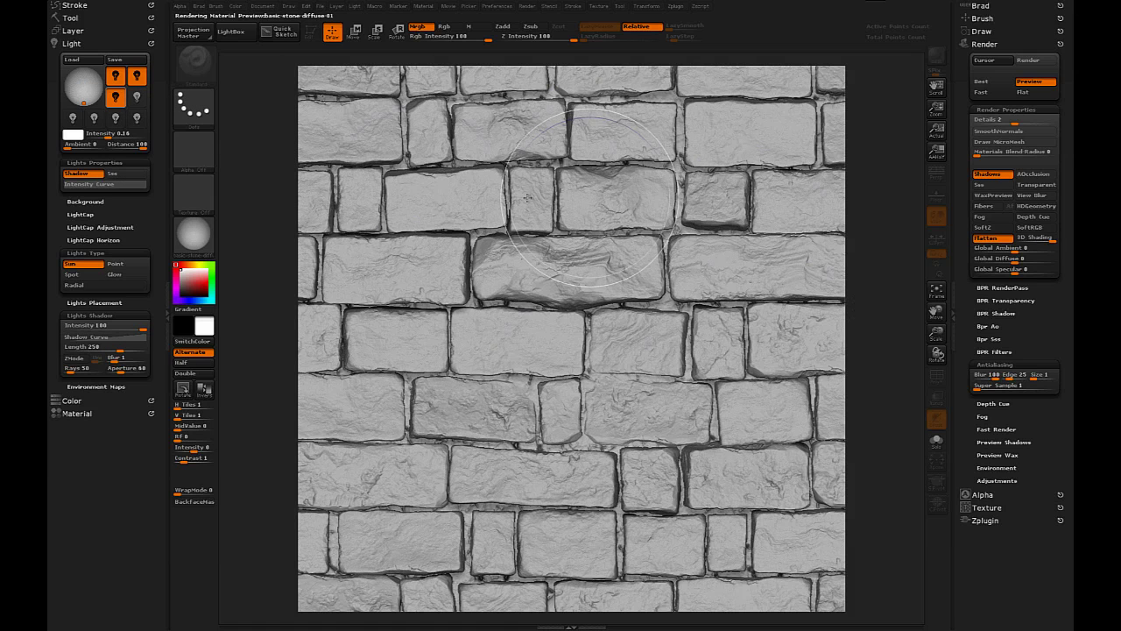
Step: Re-enable the lights and review their settings, the main light at intensity 0.56, shadow length 500
left_click(112, 110)
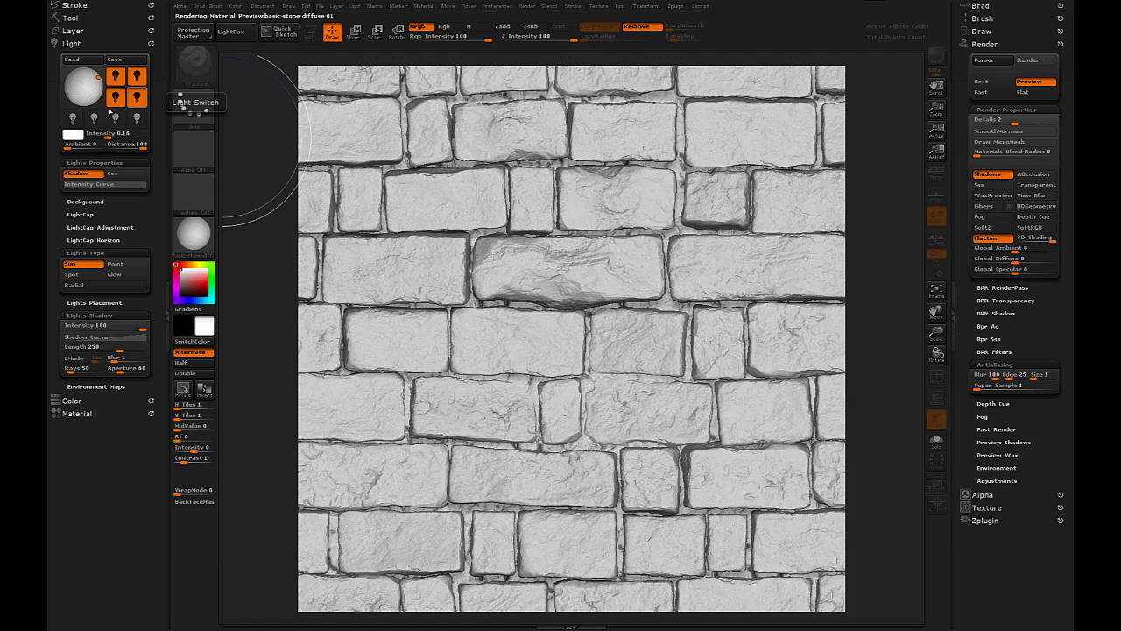
left_click(74, 118)
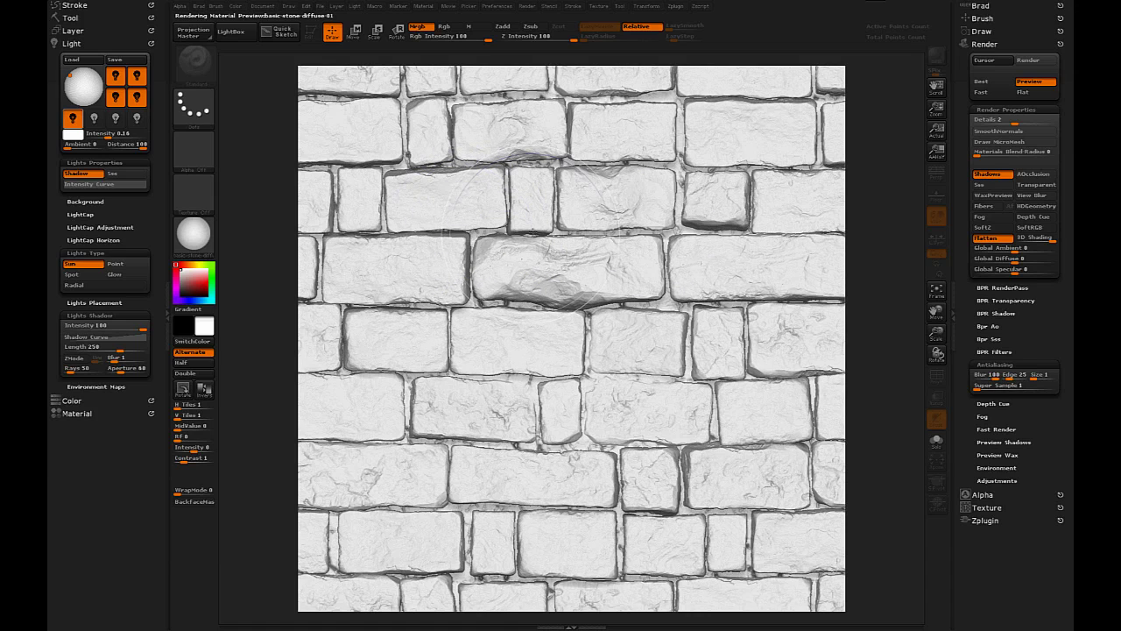
left_click(137, 96)
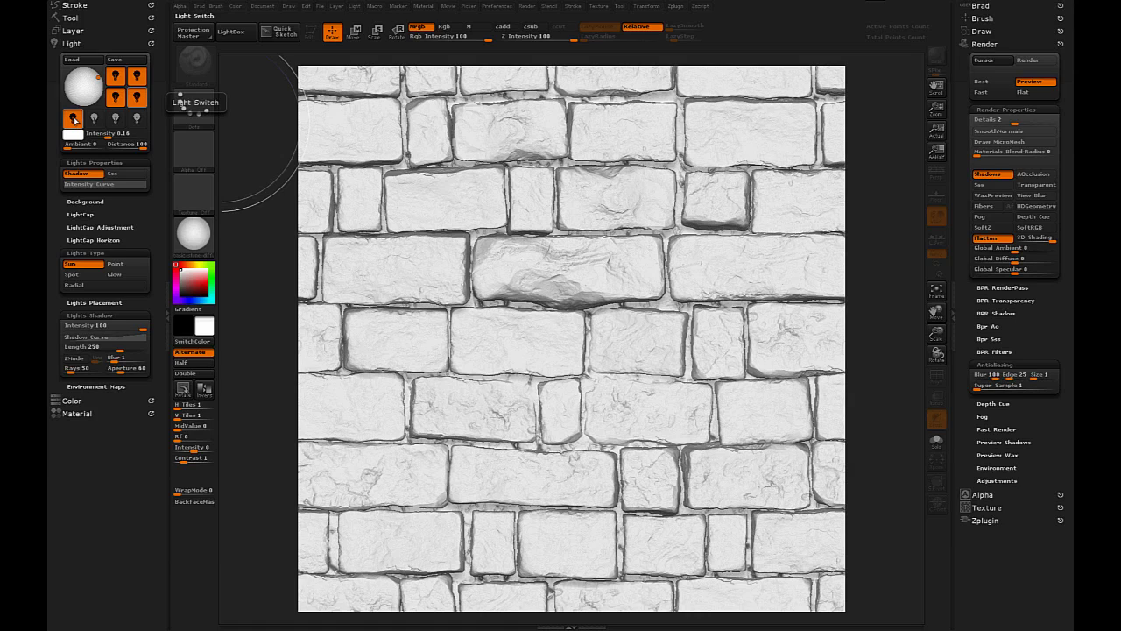
left_click(118, 77)
left_click(74, 120)
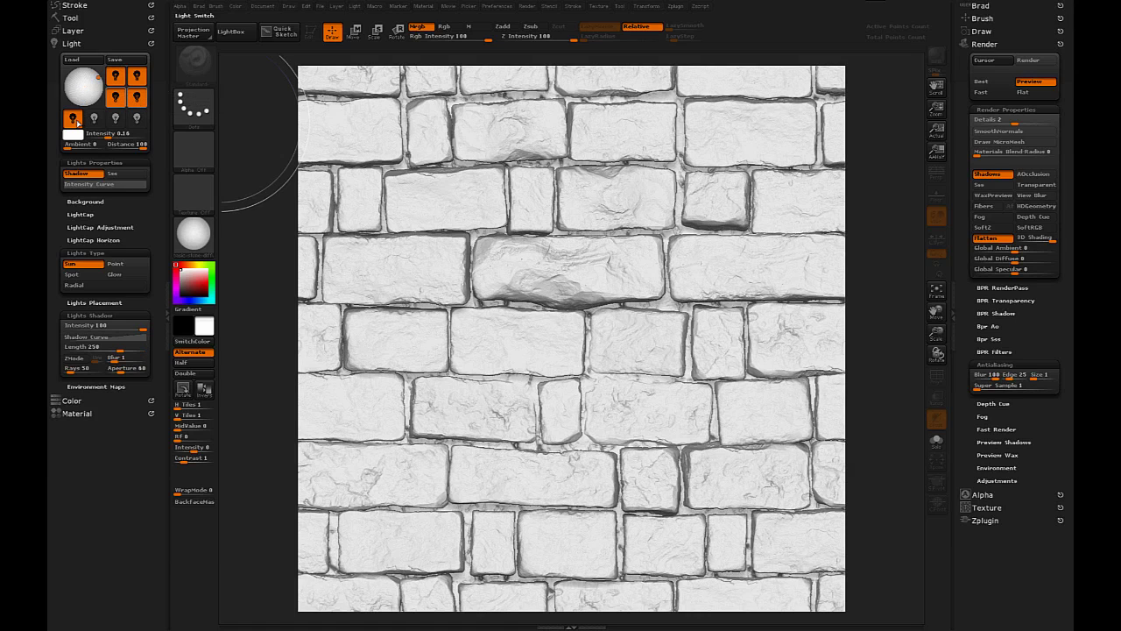
left_click(116, 97)
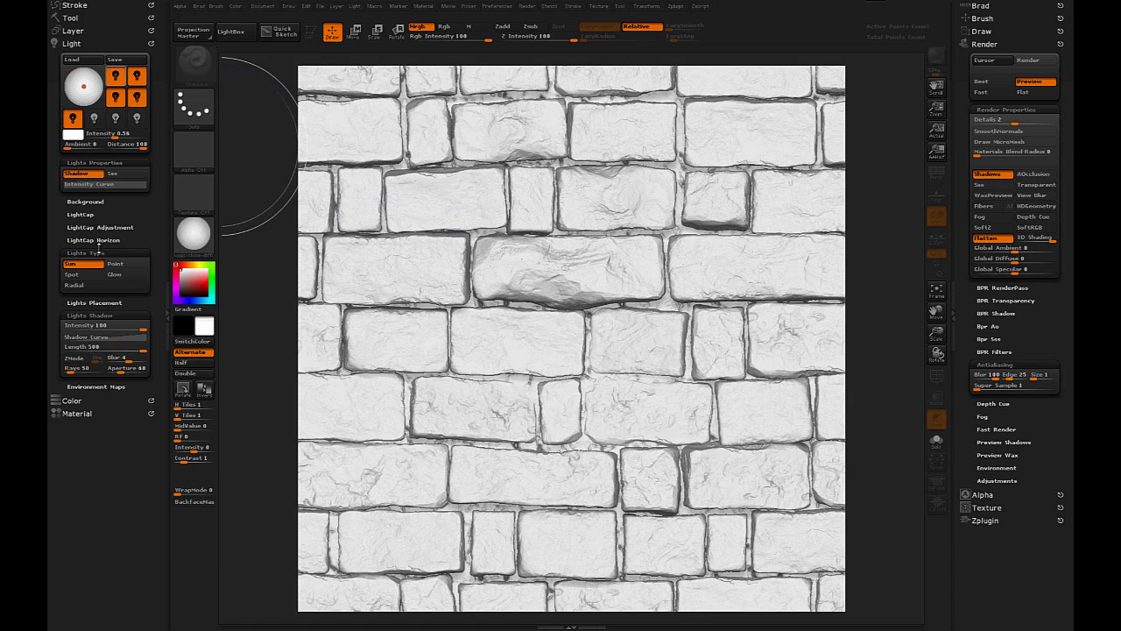
Step: Collapse the Lights Type and Shadow subpalettes and drag the light to reshape the wall's shading
left_click(97, 254)
left_click(116, 276)
key("space")
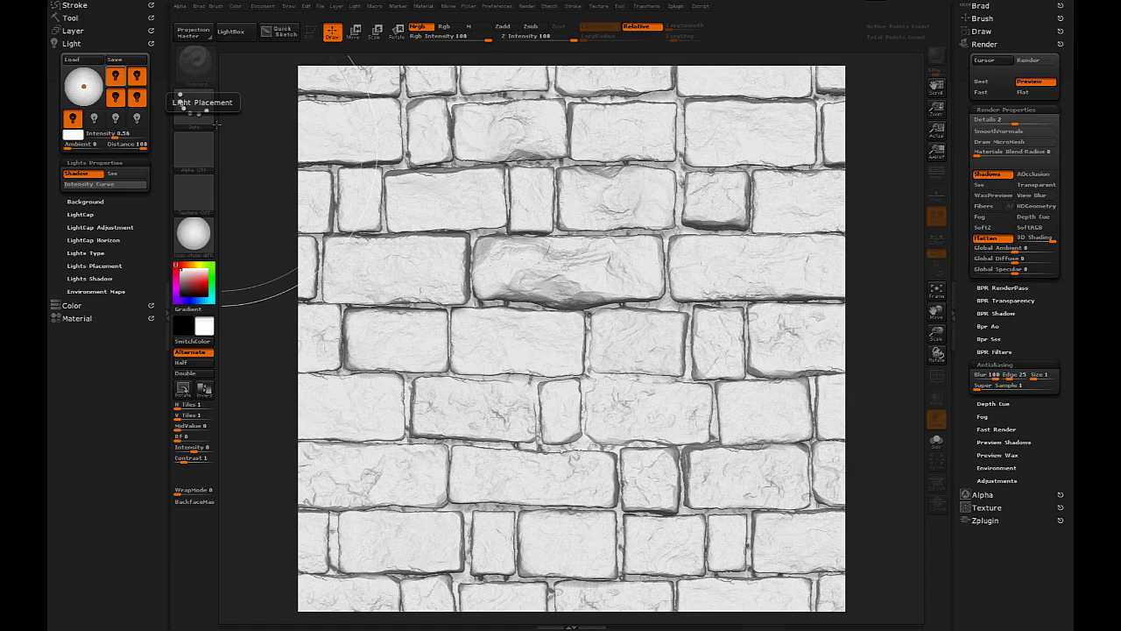
key("space")
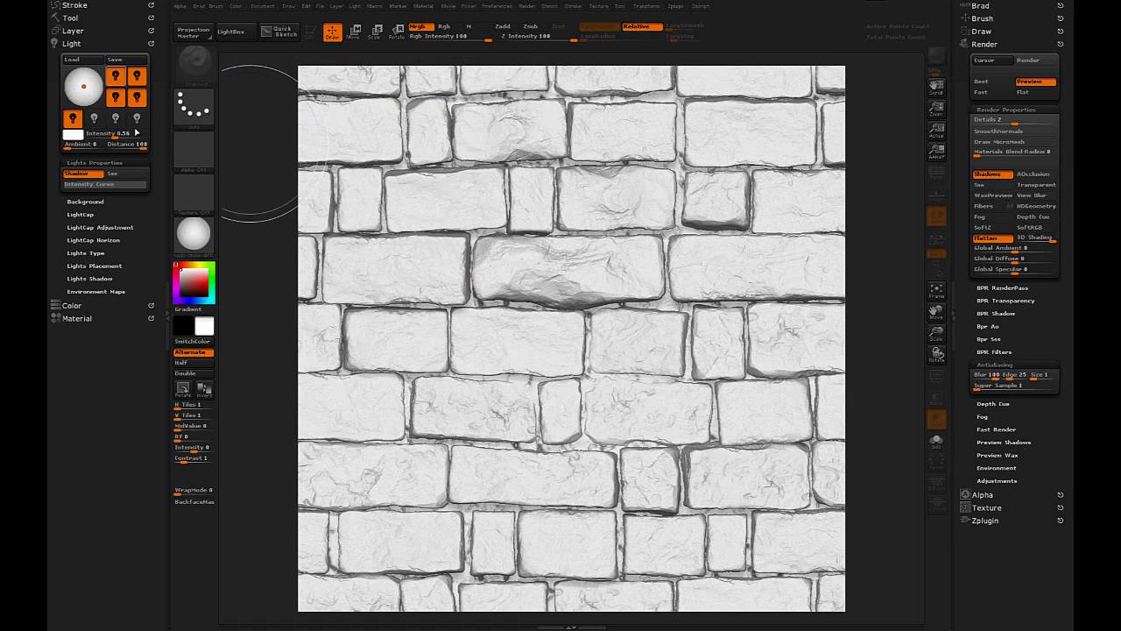
left_click(85, 86)
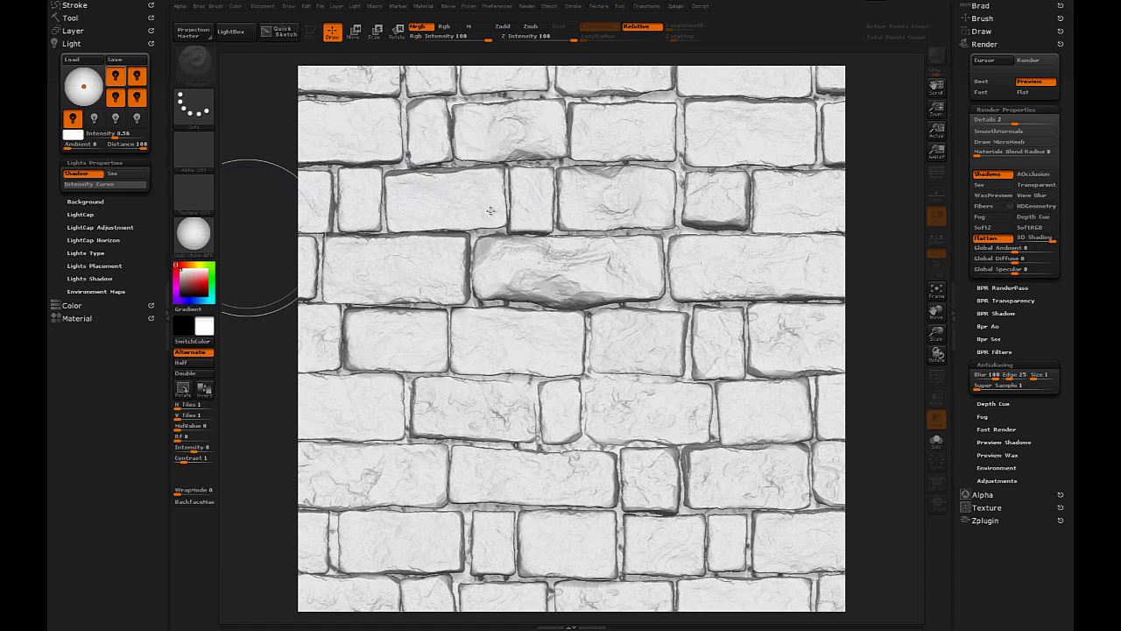
key("space")
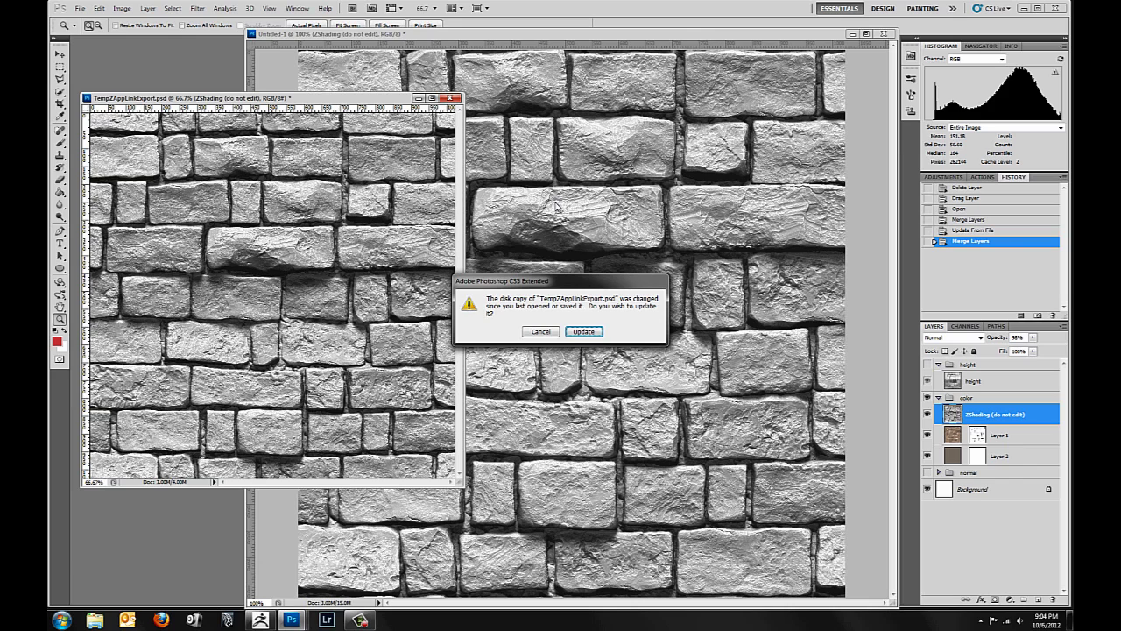
Step: Update TempZAppLinkExport.psd, merge its three layers into ZShading, and drag it into Untitled-1
left_click(585, 332)
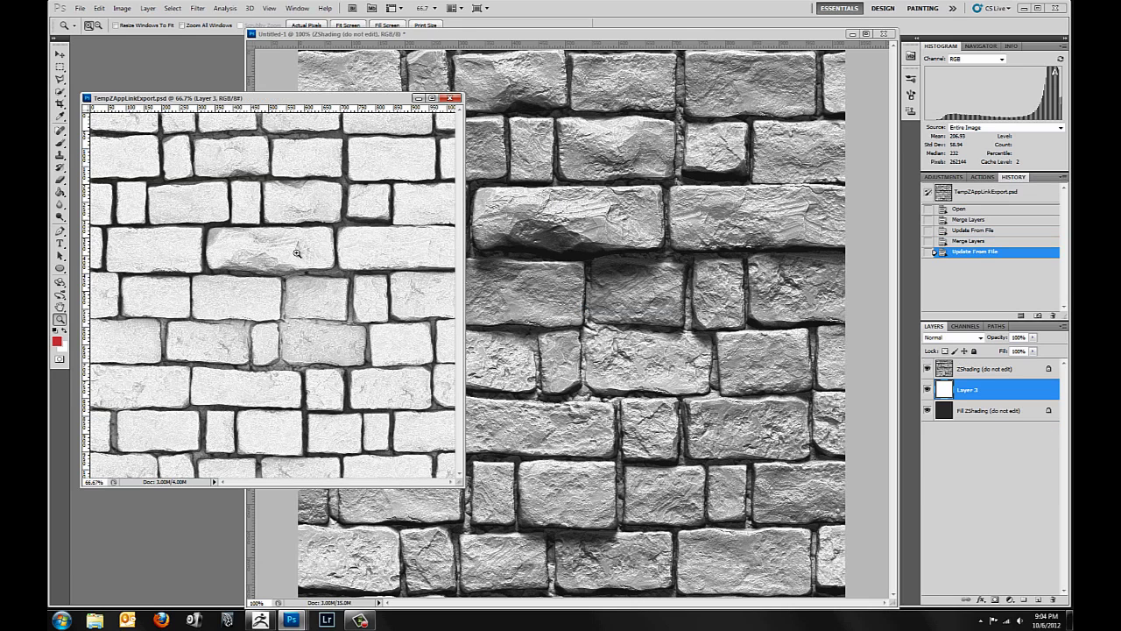
left_click(327, 290)
left_click(1006, 372)
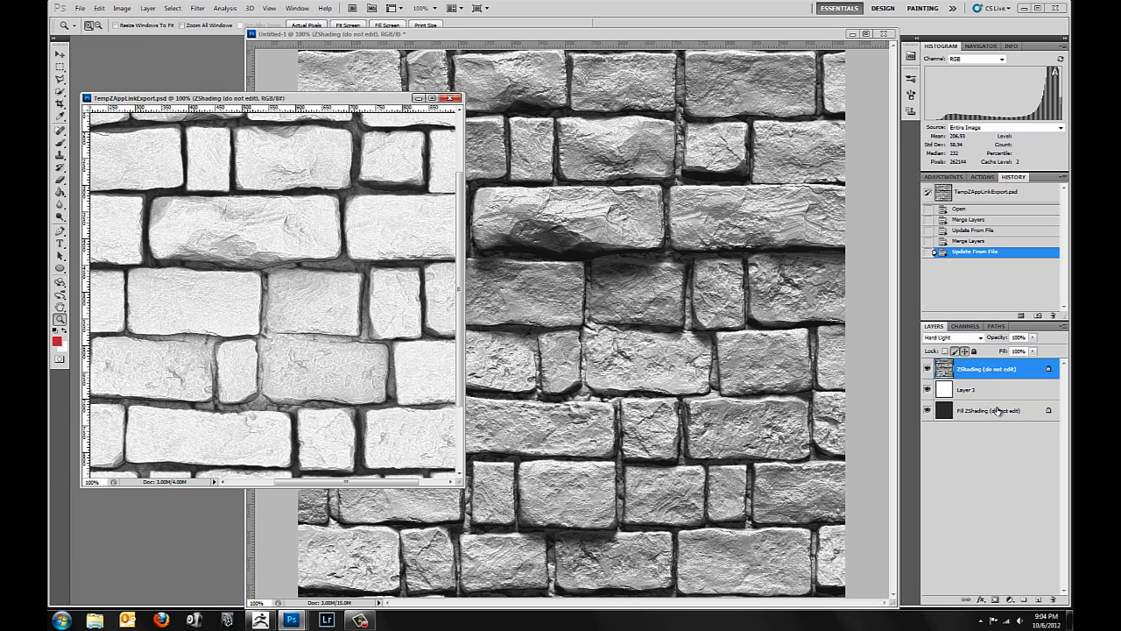
left_click(997, 410, "shift")
key("ctrl+e")
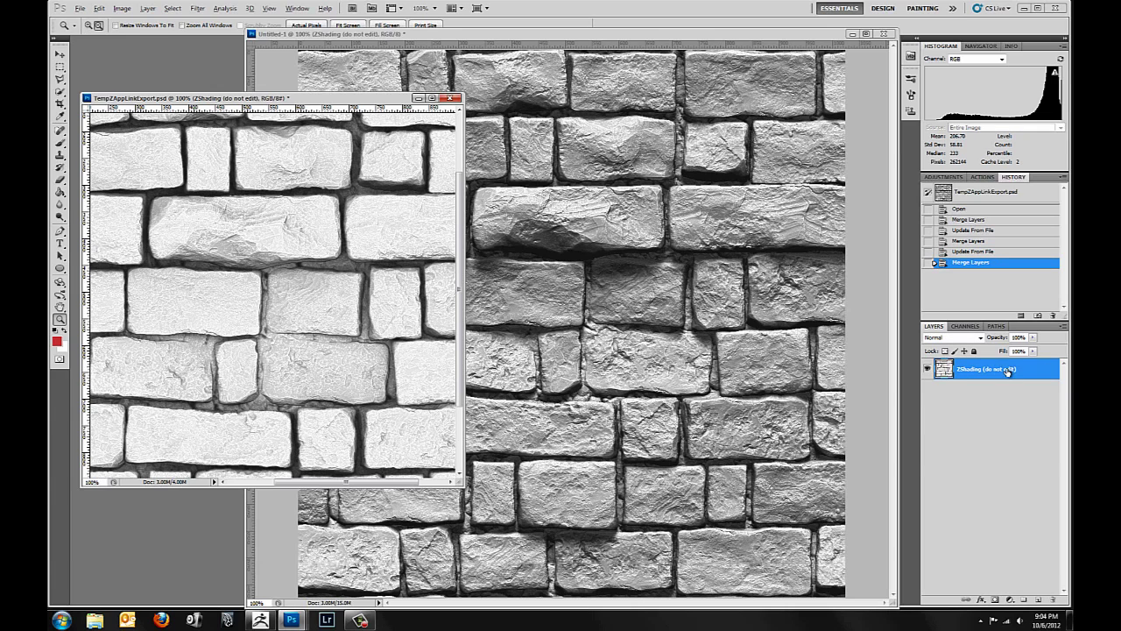
left_click_drag(1001, 370, 543, 280)
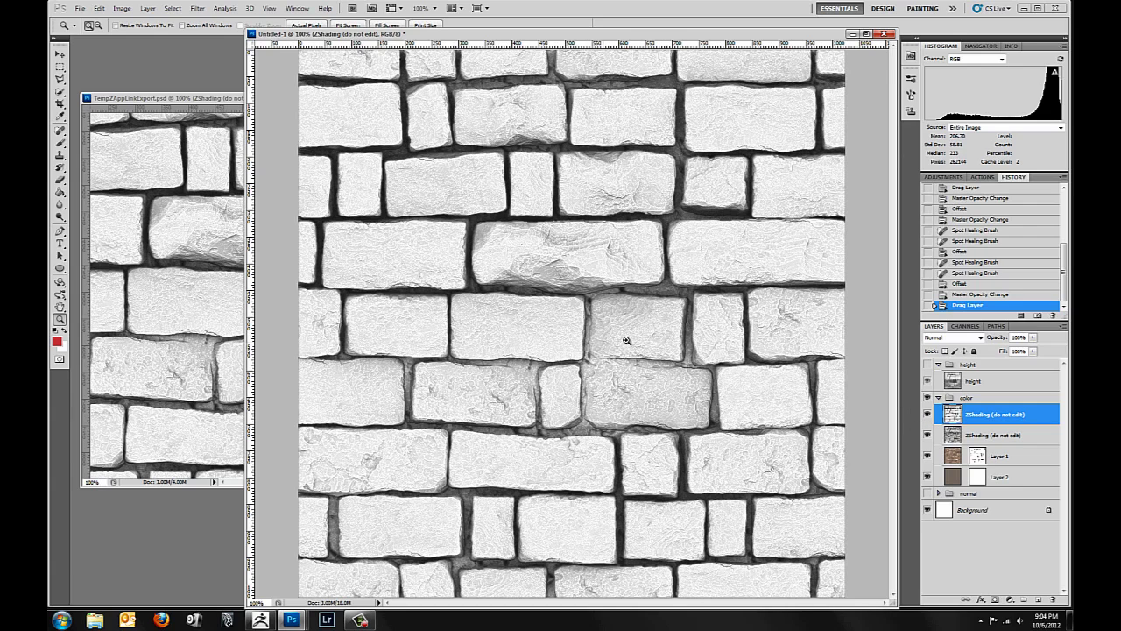
Step: Zoom out and toggle the new ZShading layer's visibility to compare it with the old one
left_click(592, 274, "alt")
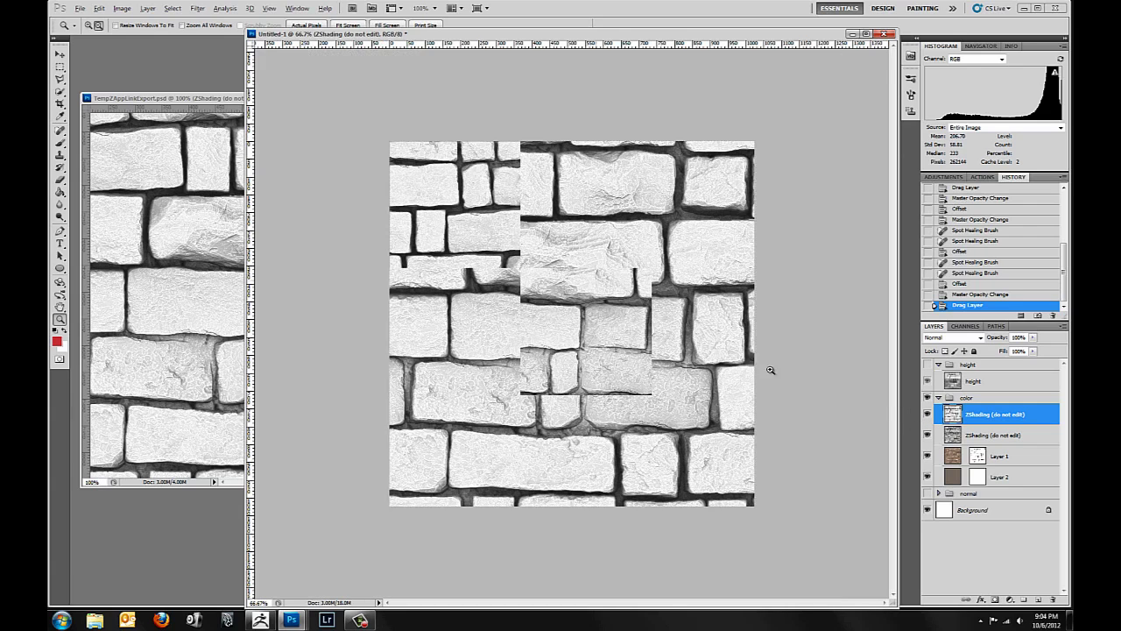
left_click(929, 414)
left_click(928, 417)
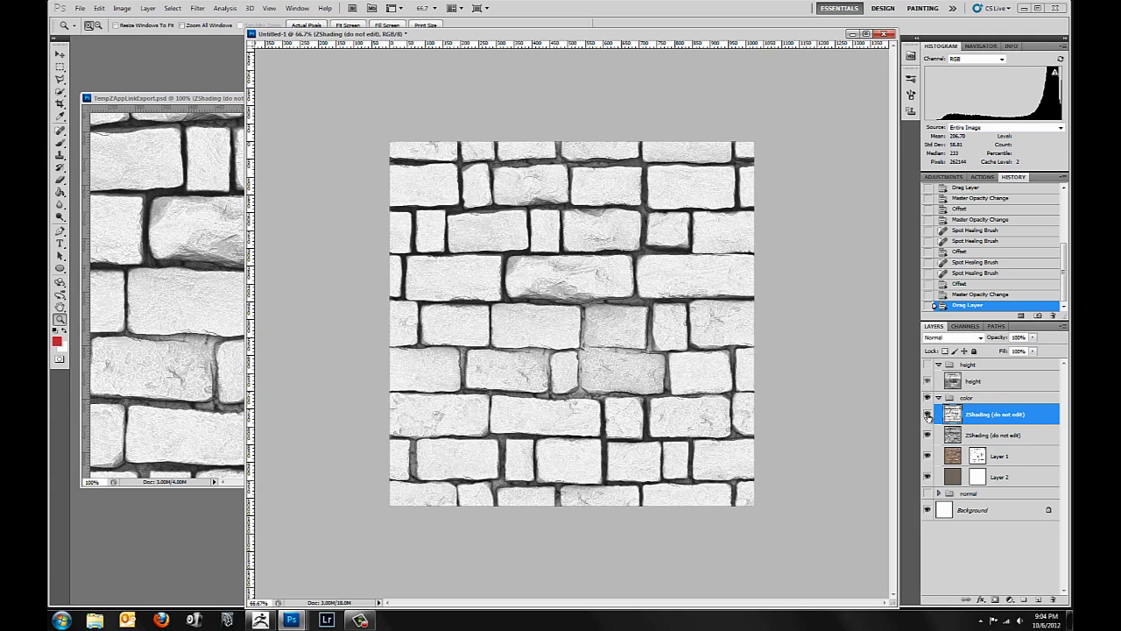
left_click(928, 416)
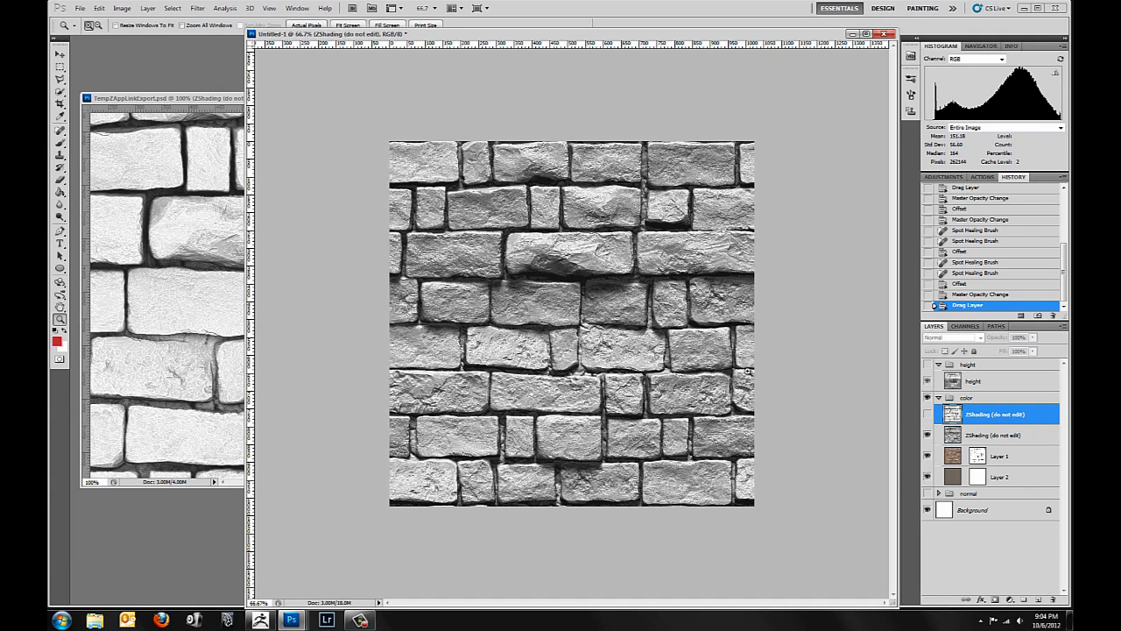
left_click(928, 416)
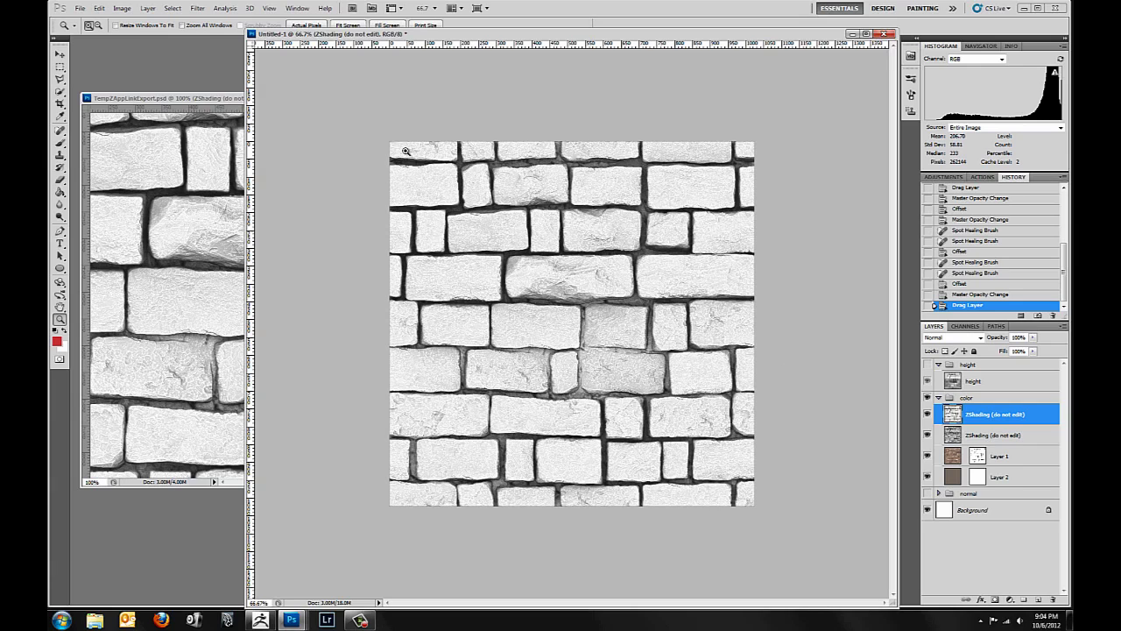
Step: Apply the Offset filter at +512, +512 with Wrap Around to the new ZShading layer
left_click(198, 10)
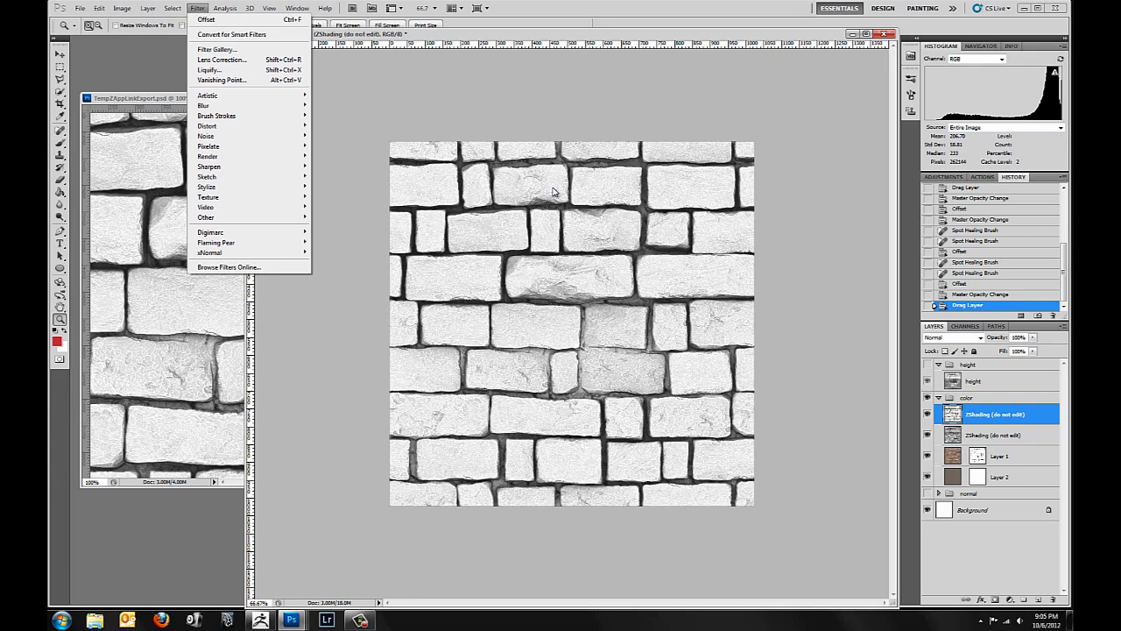
mouse_move(213, 218)
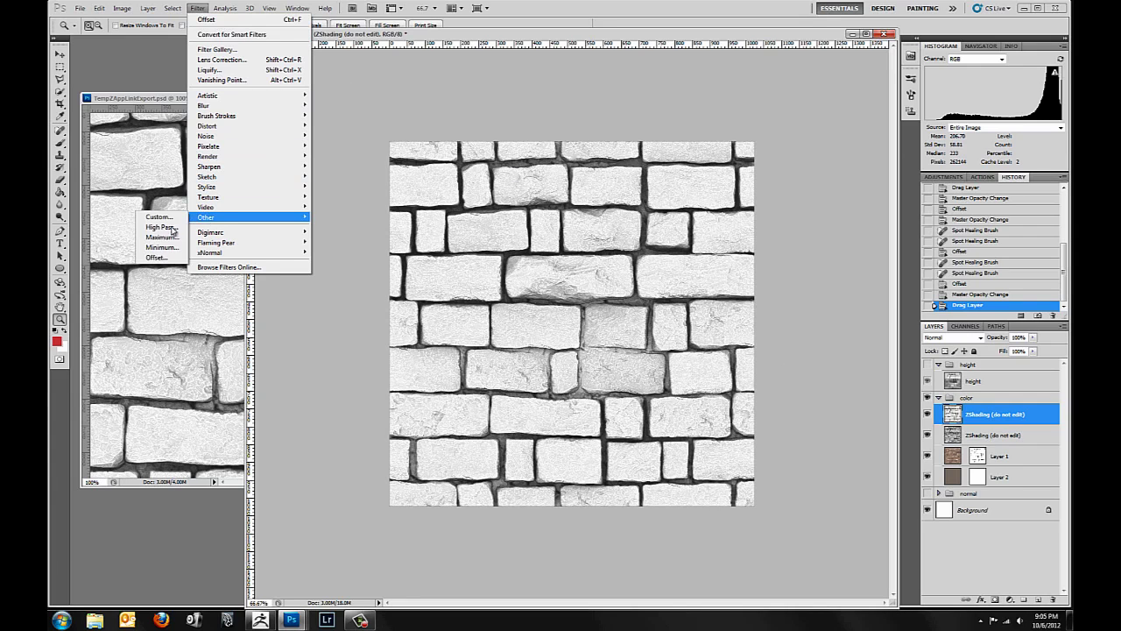
left_click(161, 258)
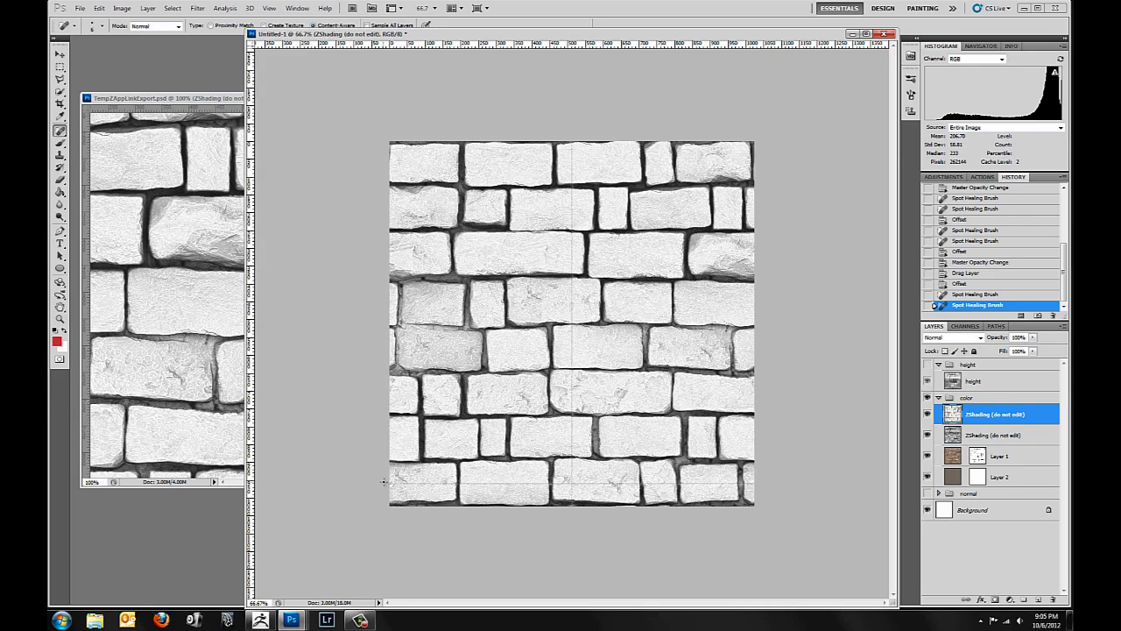
Step: Heal the horizontal and vertical seams with the Spot Healing Brush
left_click(381, 483)
left_click_drag(386, 483, 1011, 535, "shift")
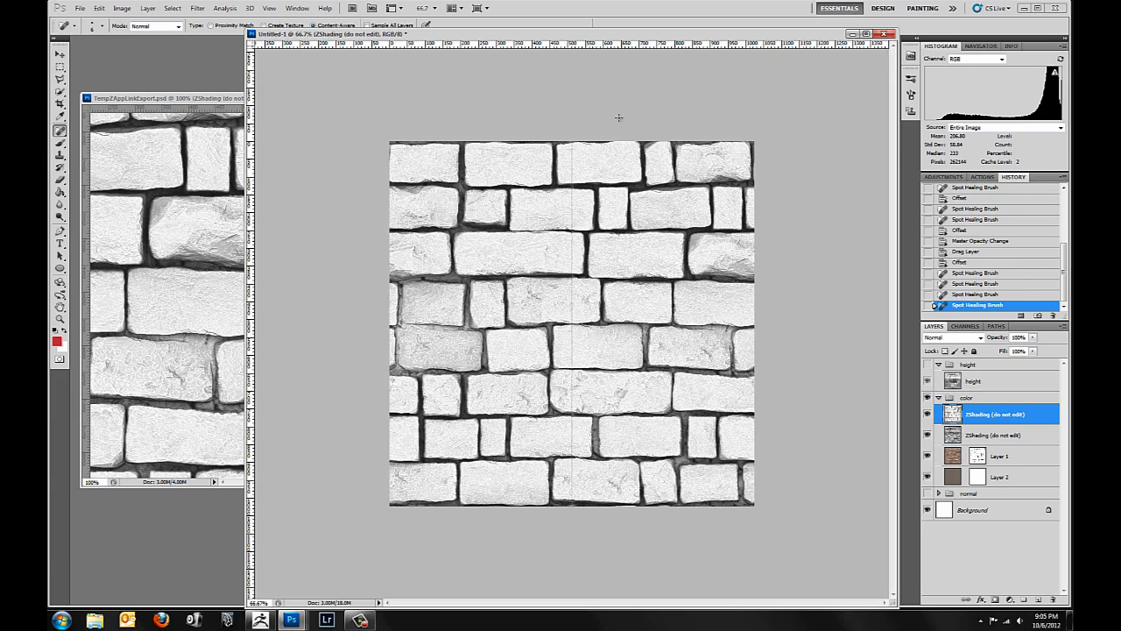
left_click(573, 133)
left_click(571, 138)
left_click_drag(573, 155, 626, 550)
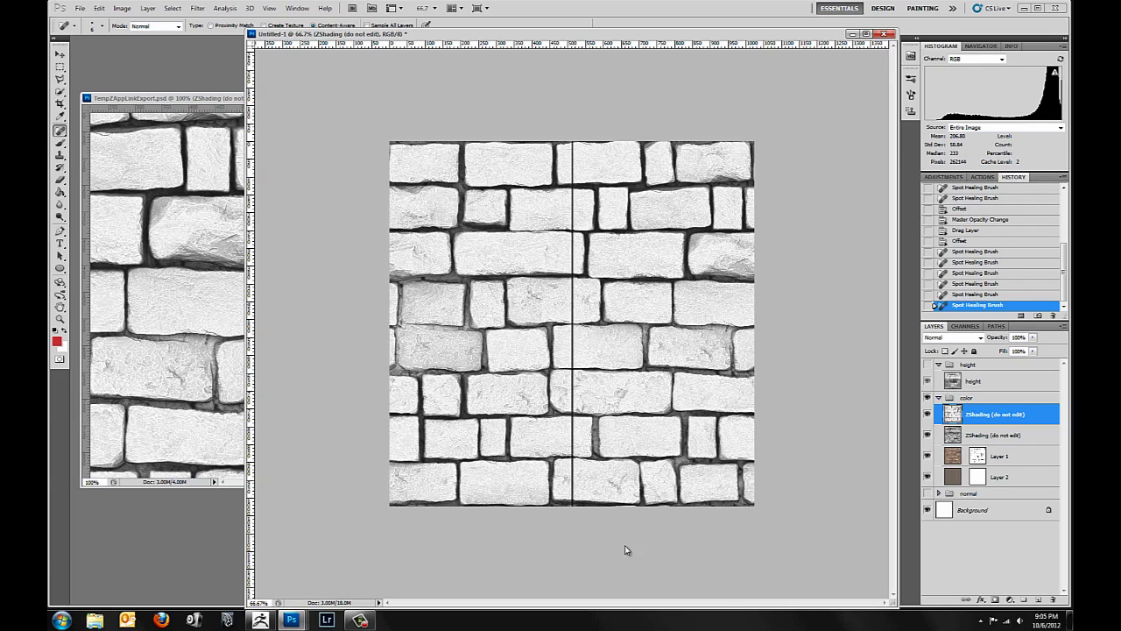
left_click_drag(572, 504, 574, 510)
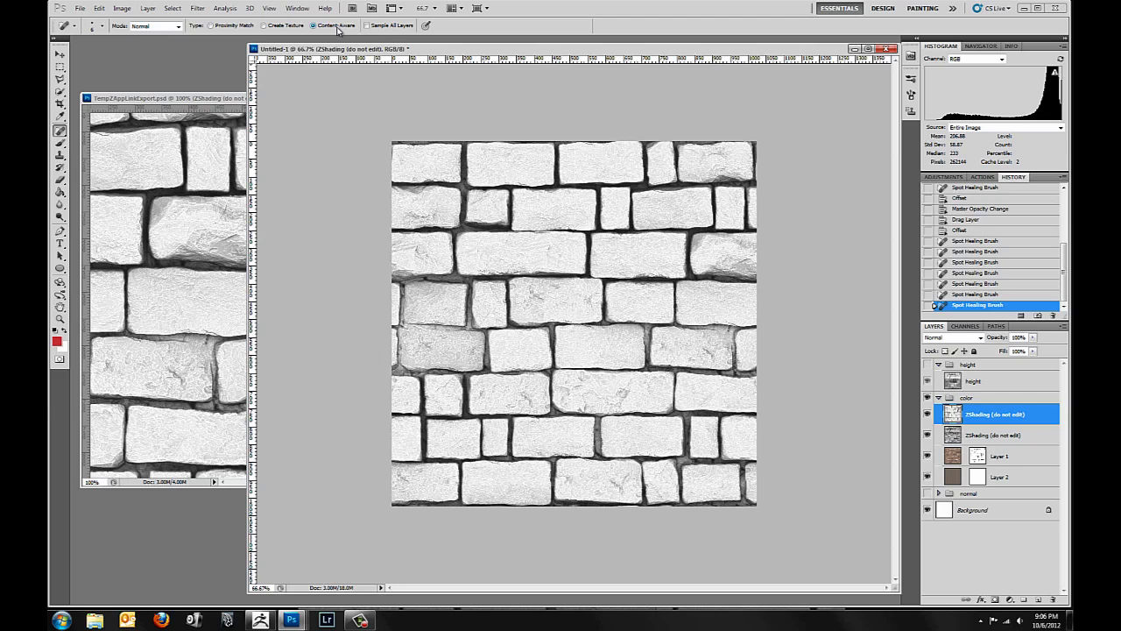
left_click(59, 318)
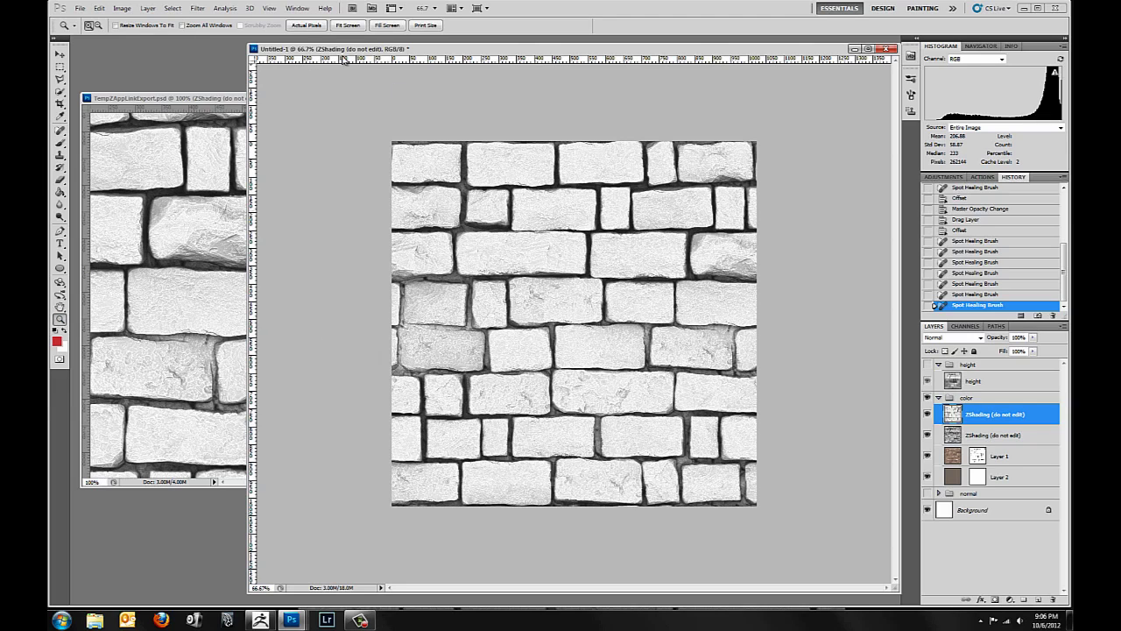
left_click(225, 8)
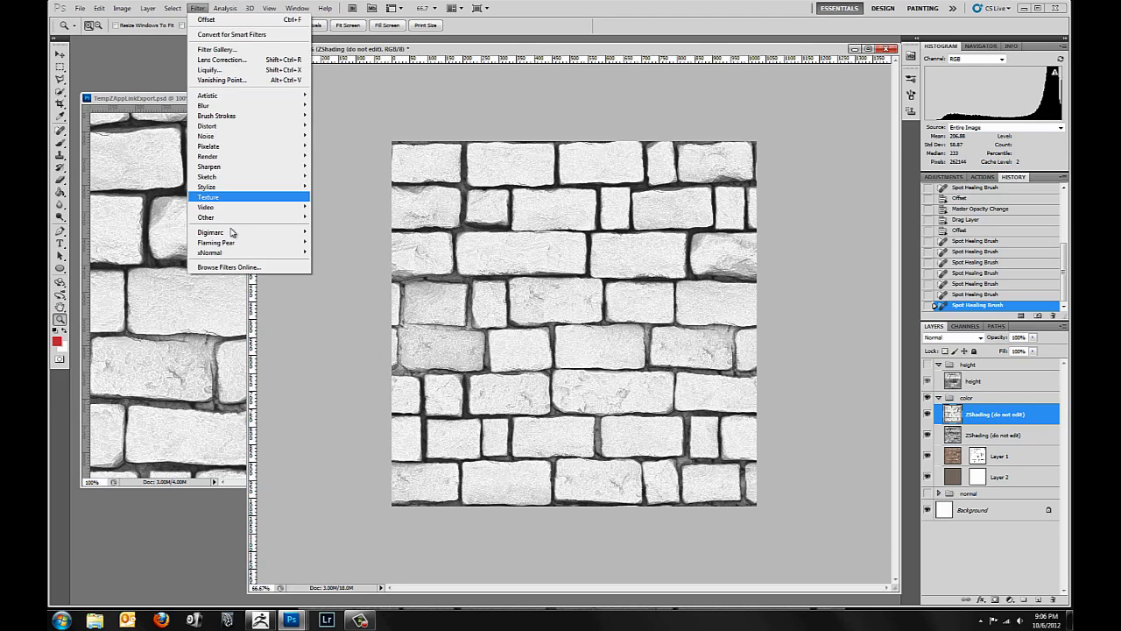
mouse_move(210, 217)
left_click(163, 260)
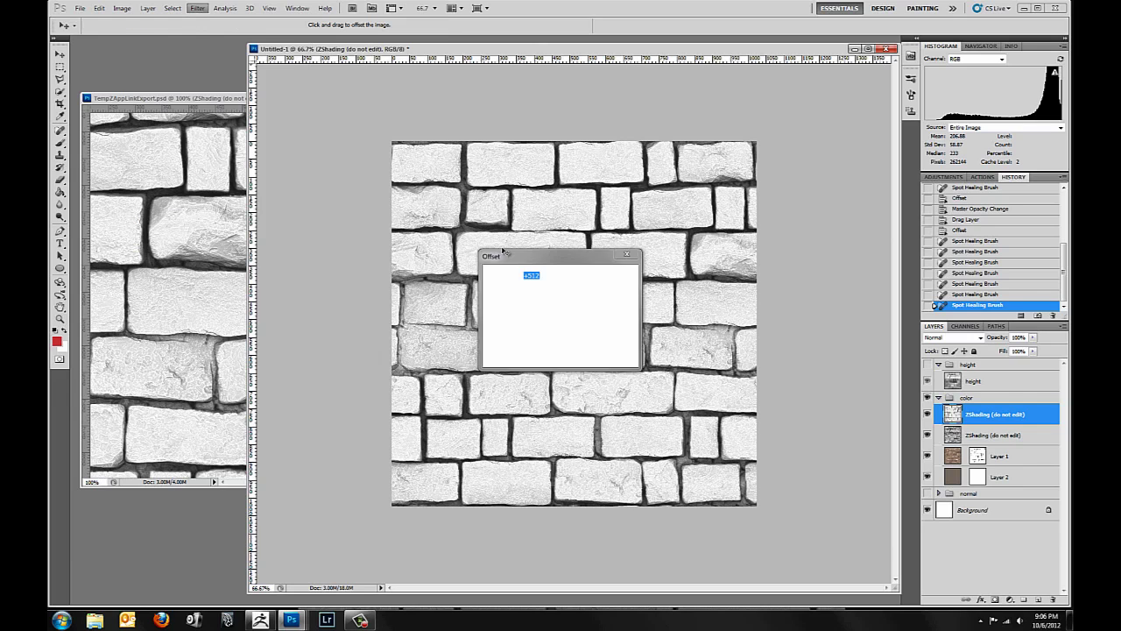
key("Tab")
type("0")
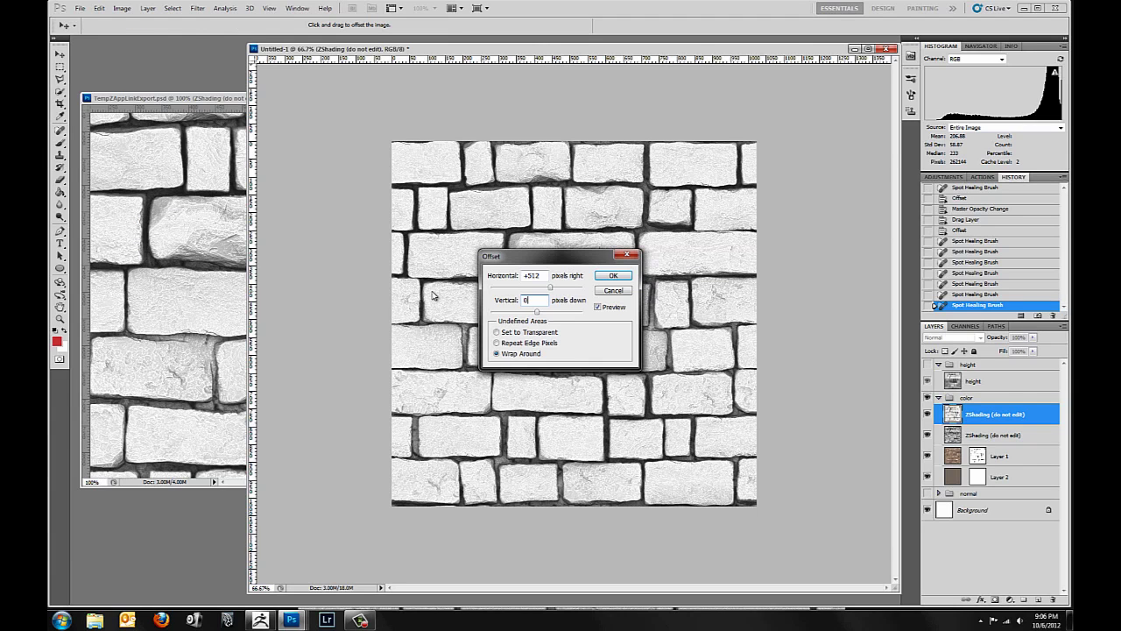
left_click(613, 275)
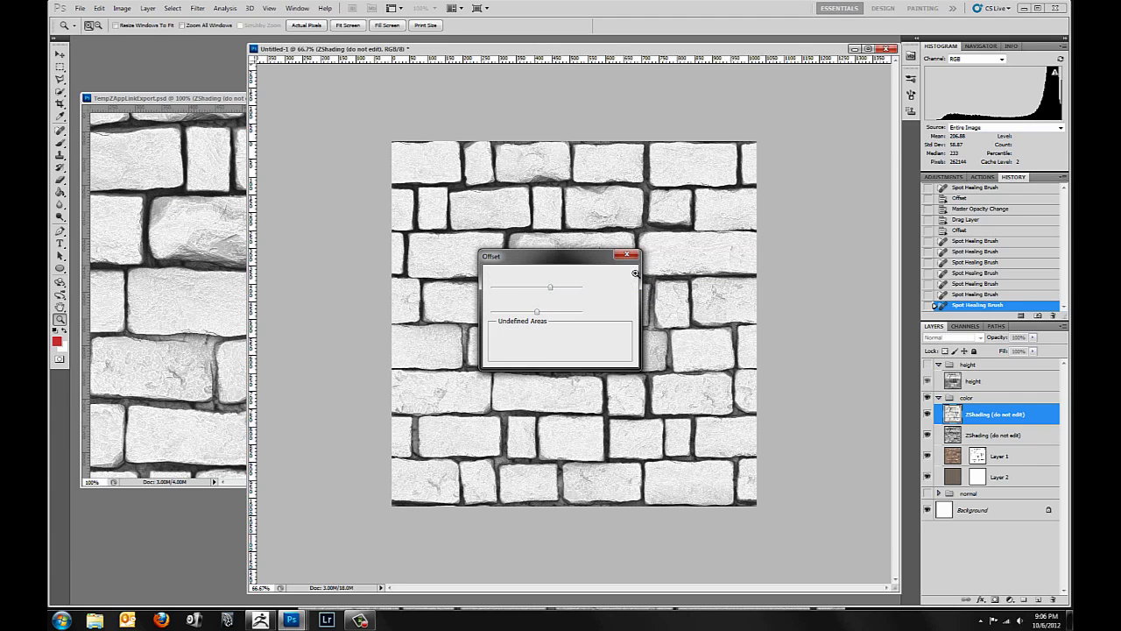
left_click(927, 416)
left_click(927, 415)
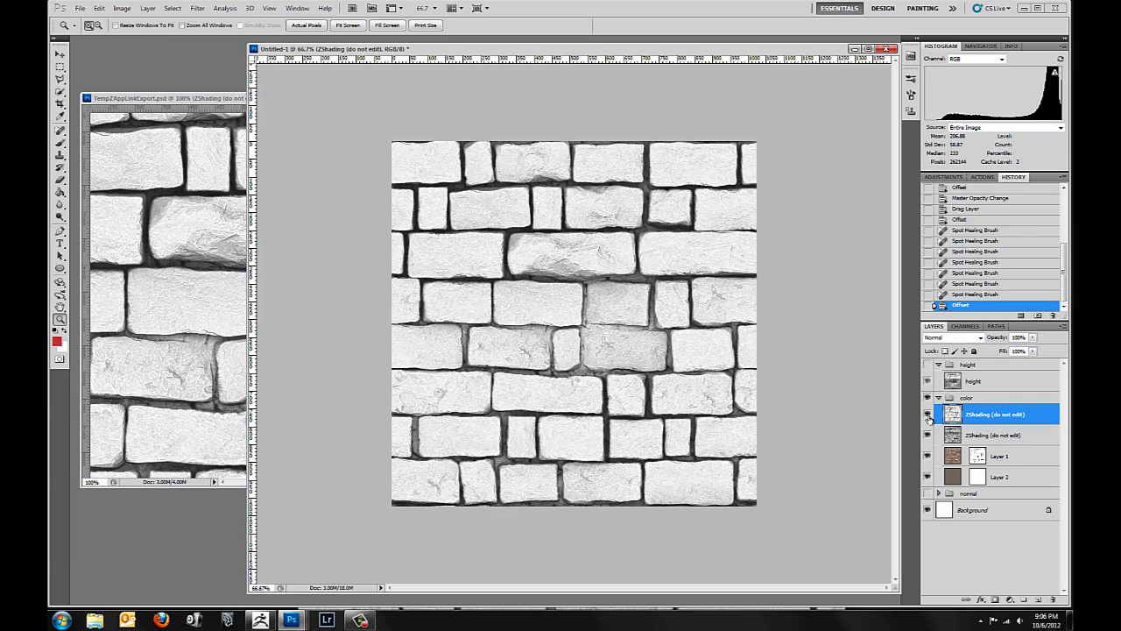
left_click(609, 328)
left_click(638, 316)
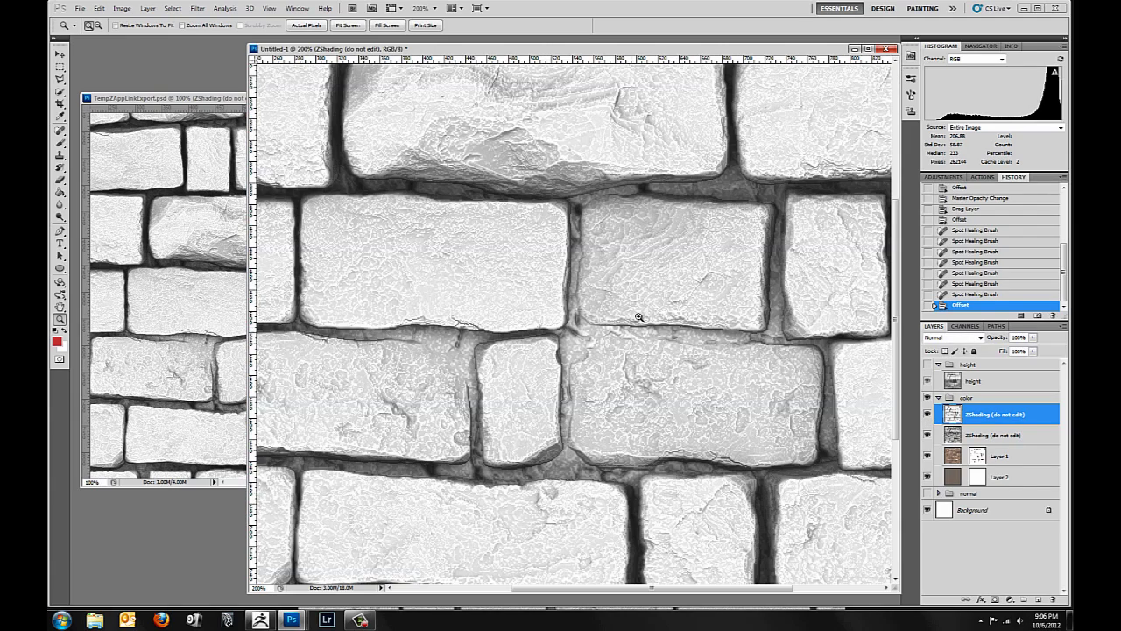
left_click_drag(483, 253, 500, 333)
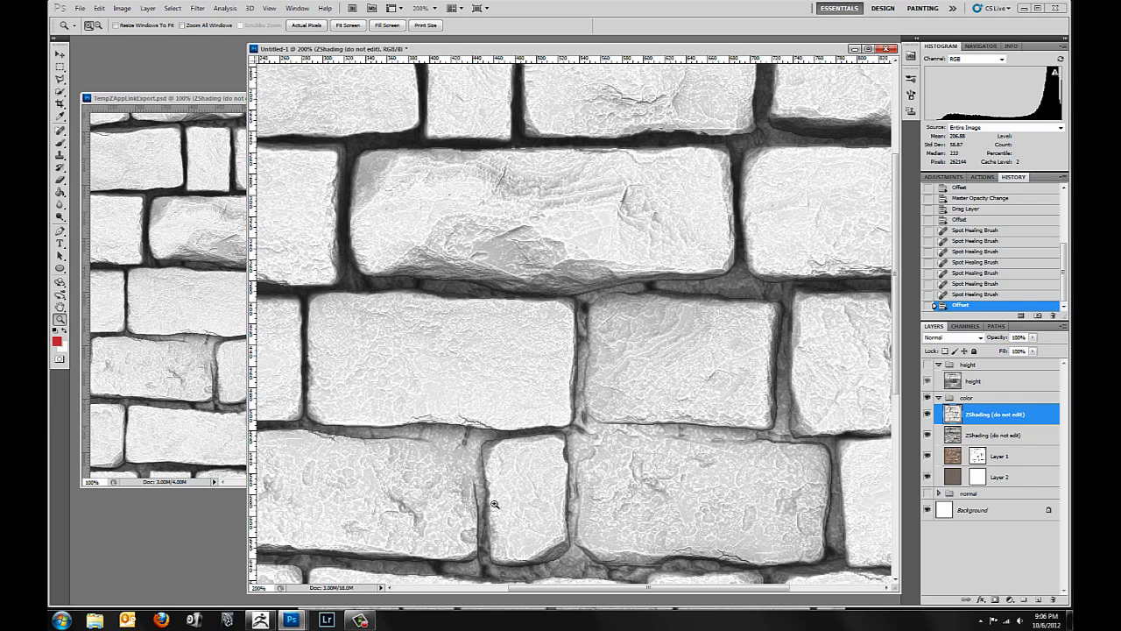
left_click(662, 369, "alt")
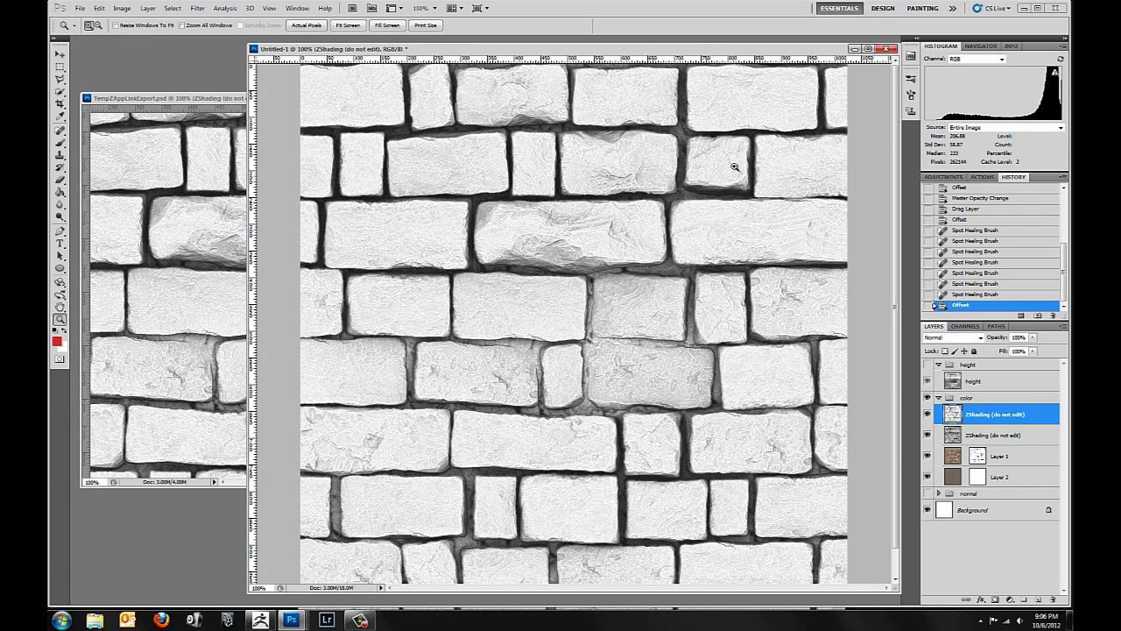
left_click(587, 237)
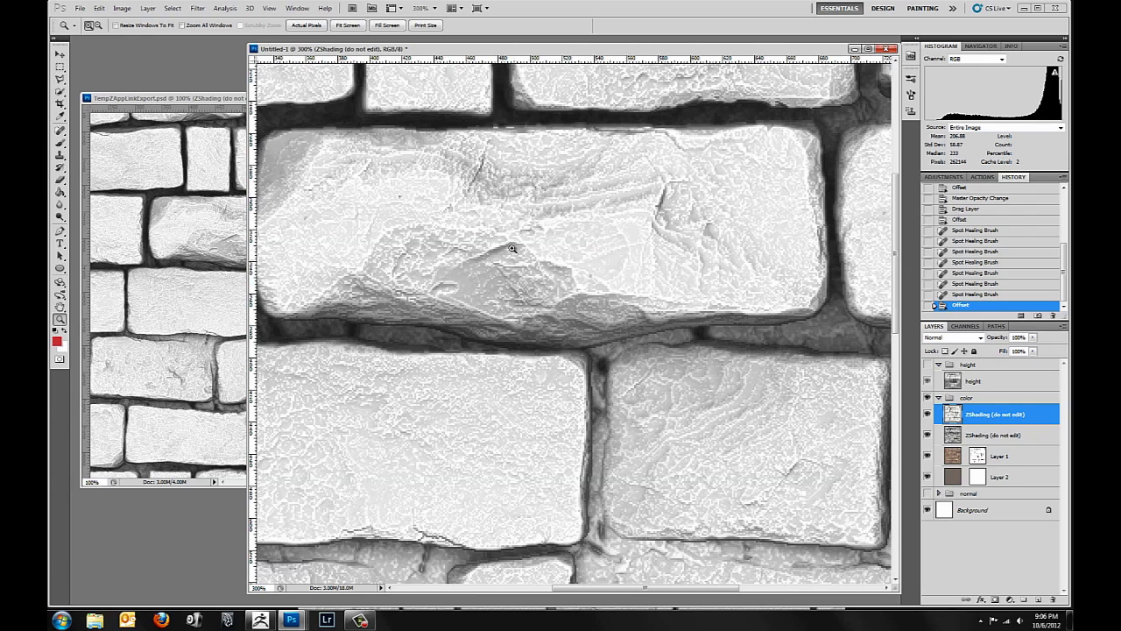
left_click(657, 314, "alt")
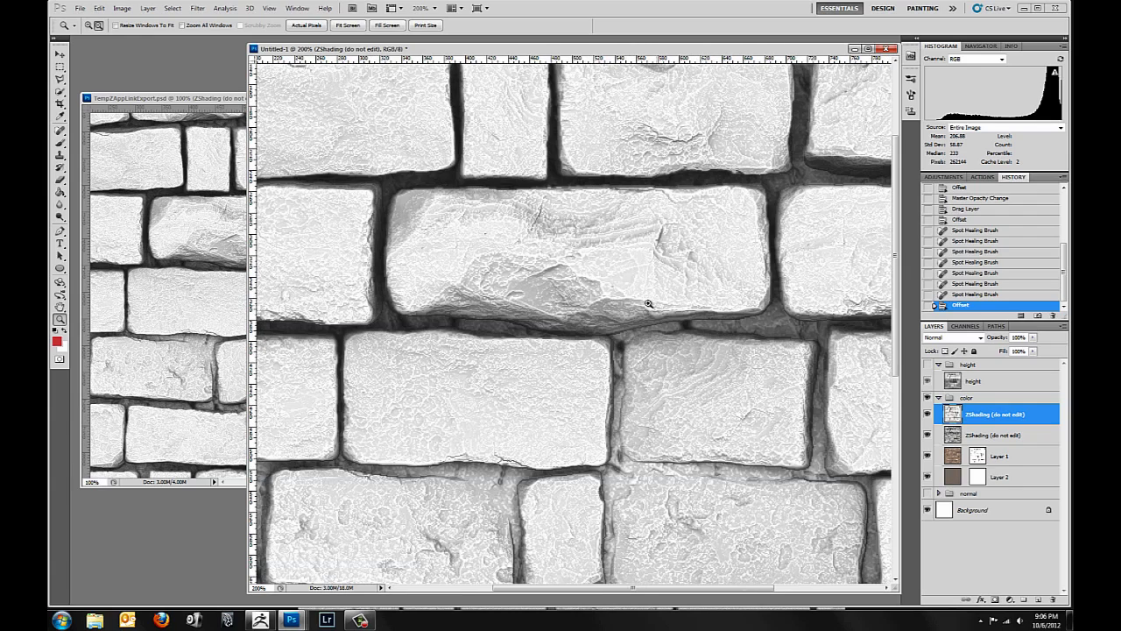
left_click(597, 346, "alt")
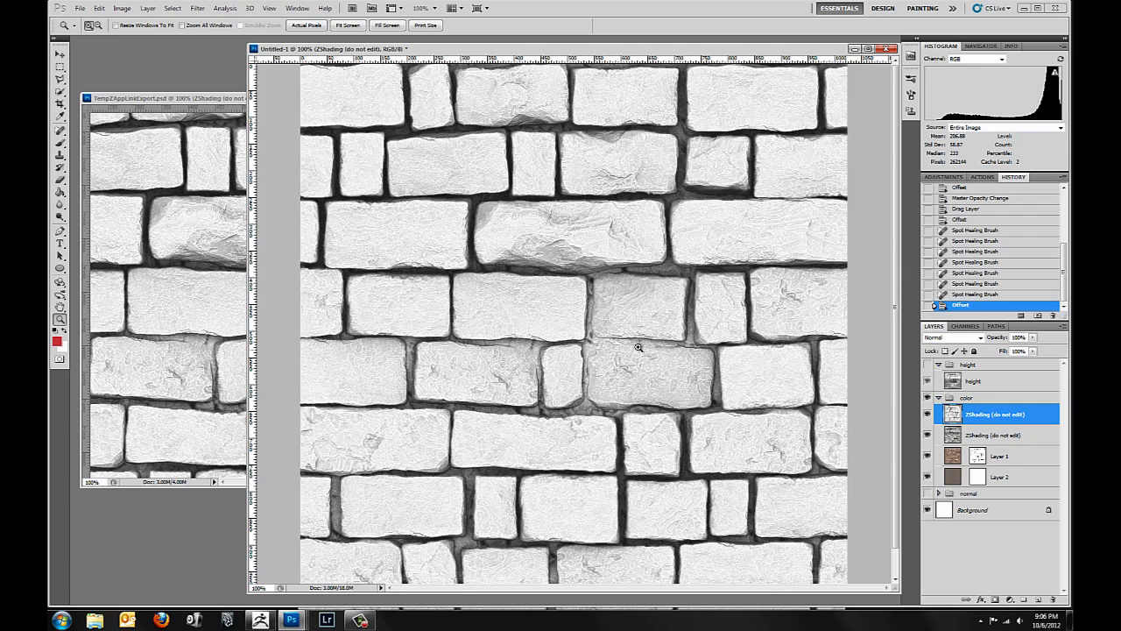
Step: Set the top ZShading layer's blend mode to Multiply and magnify the central brick
left_click(959, 338)
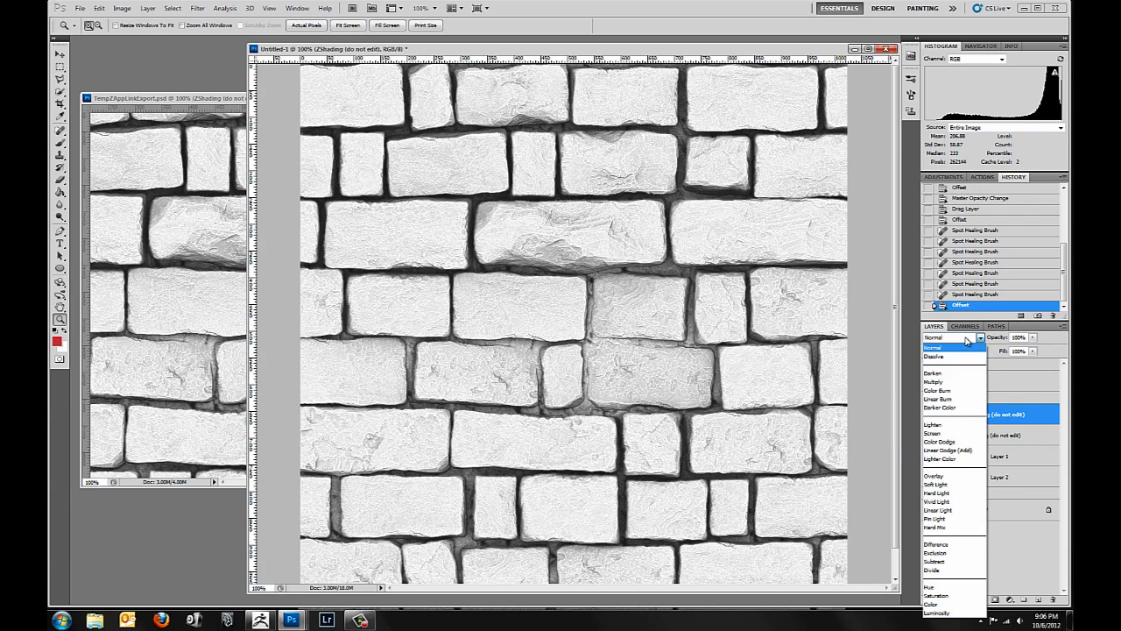
left_click(1028, 419)
left_click(959, 337)
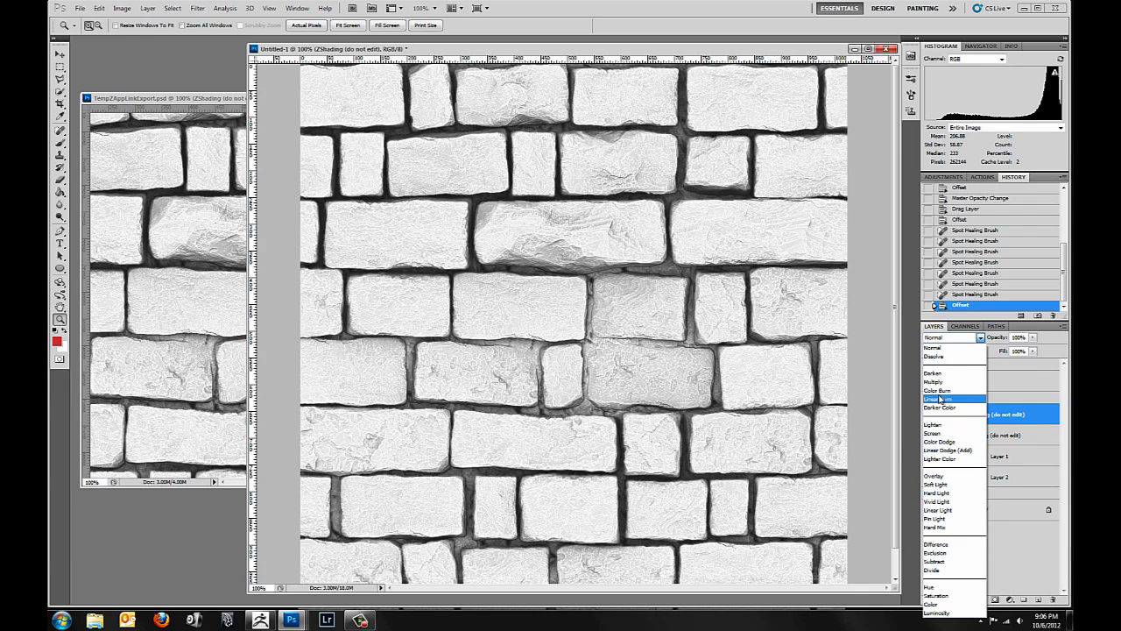
left_click(934, 382)
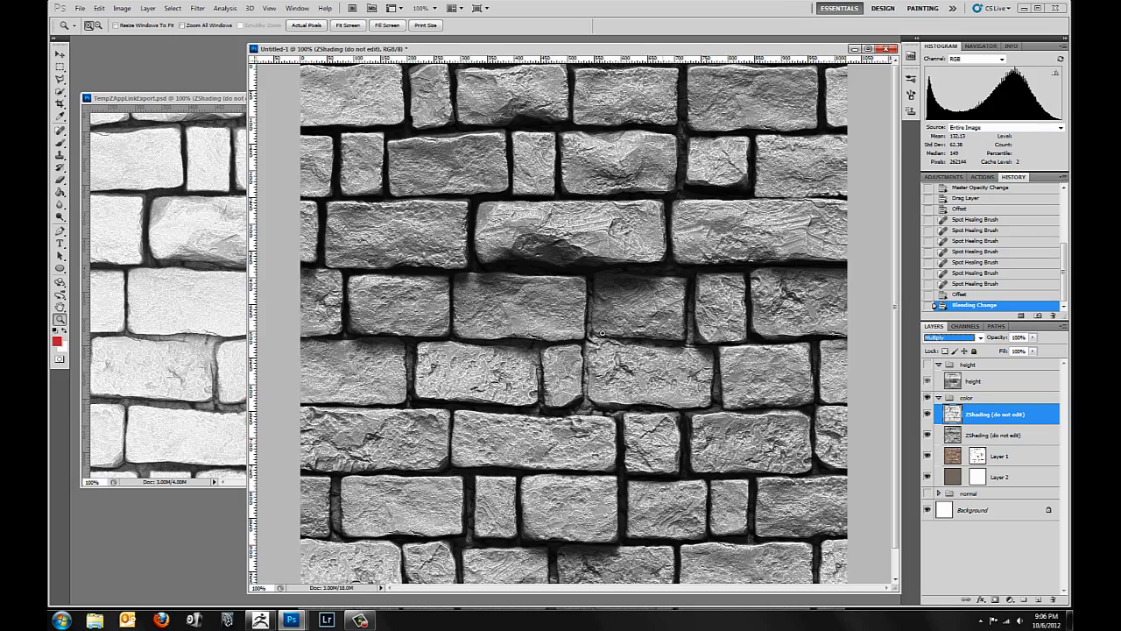
left_click(554, 263)
left_click(555, 263)
left_click(555, 263)
Step: Toggle the multiplied ZShading layer on and off at 200% to compare, then hide it
left_click(929, 415)
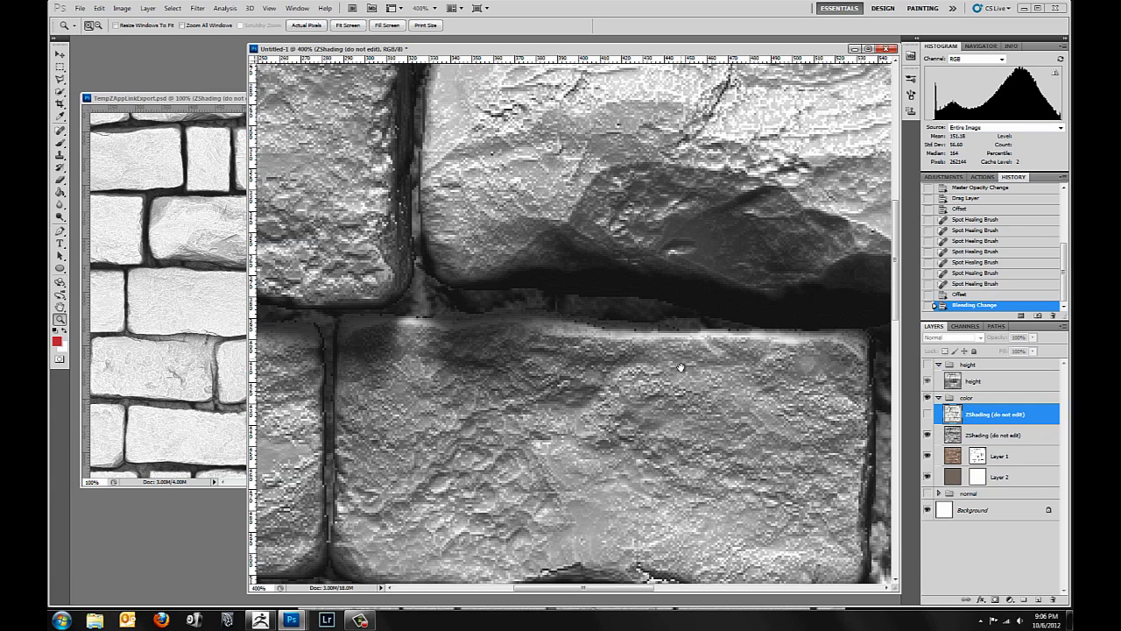
scroll(680, 350, "up", 1)
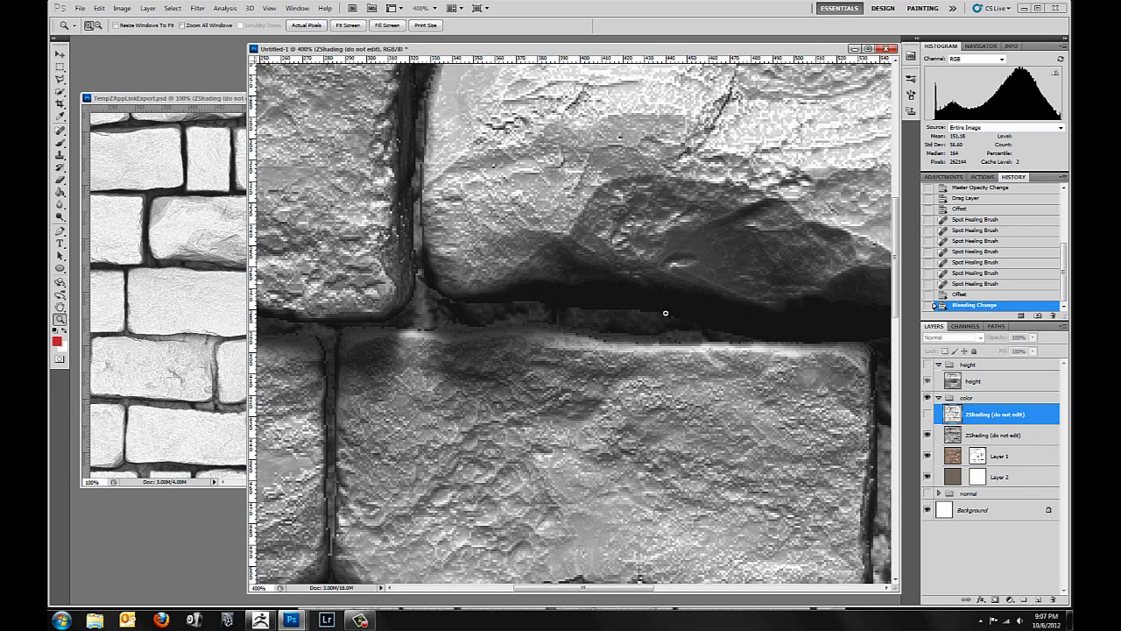
left_click(927, 414)
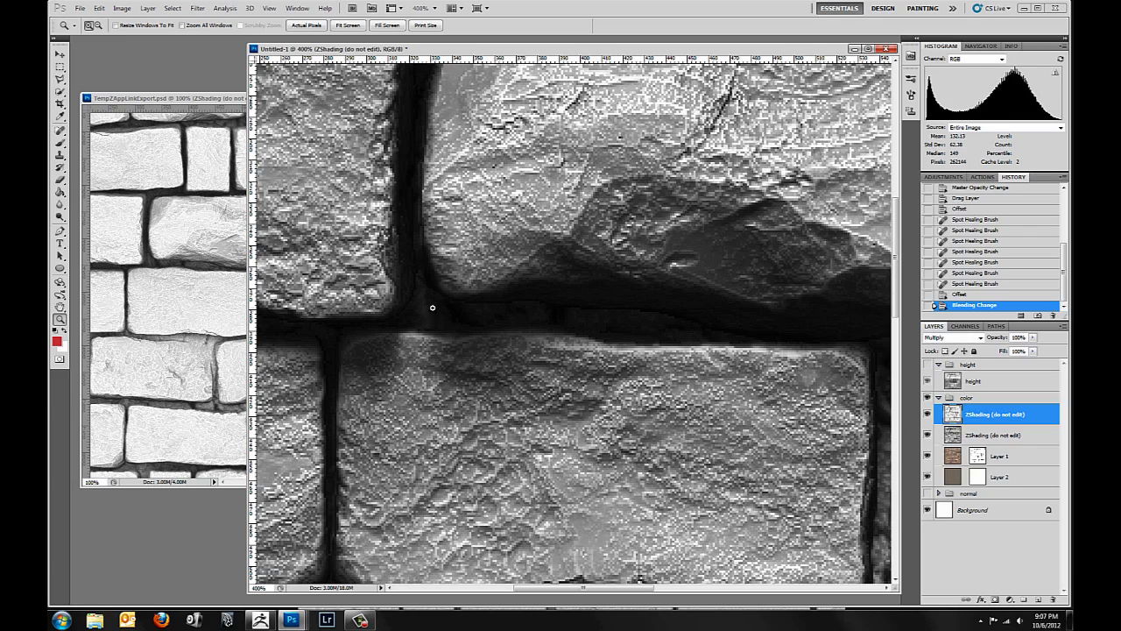
left_click(657, 330, "alt")
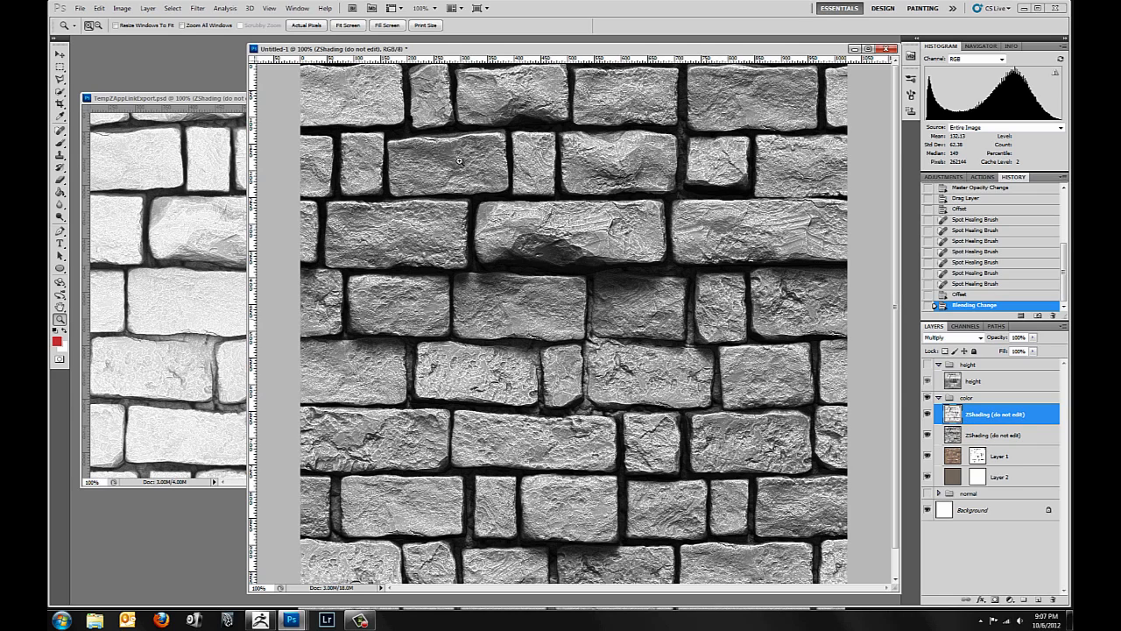
left_click(624, 263)
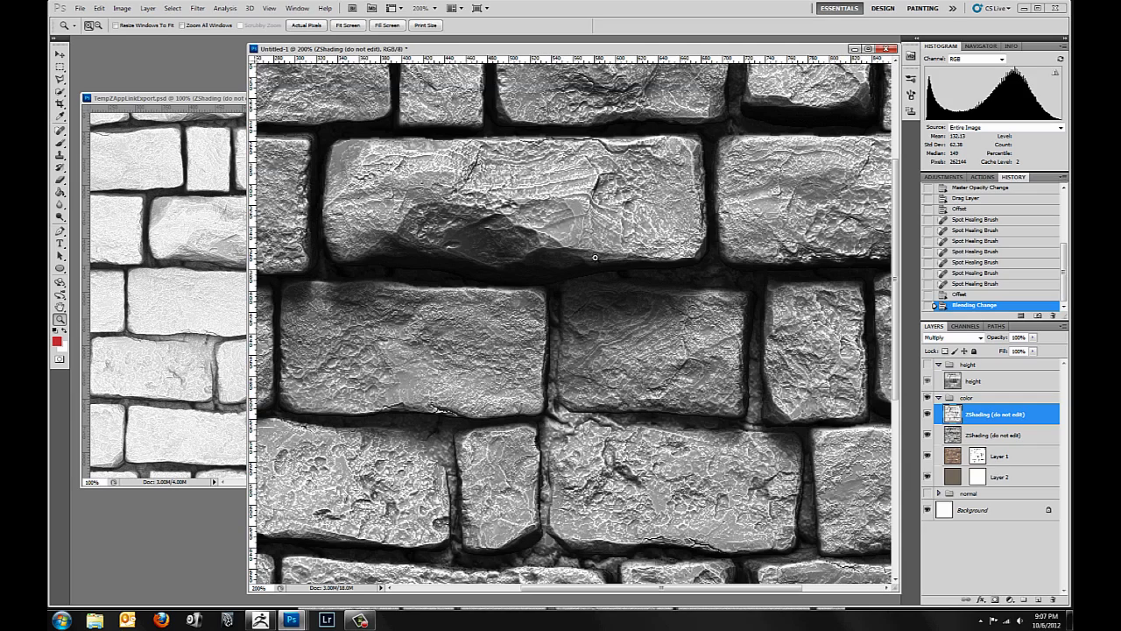
left_click(928, 414)
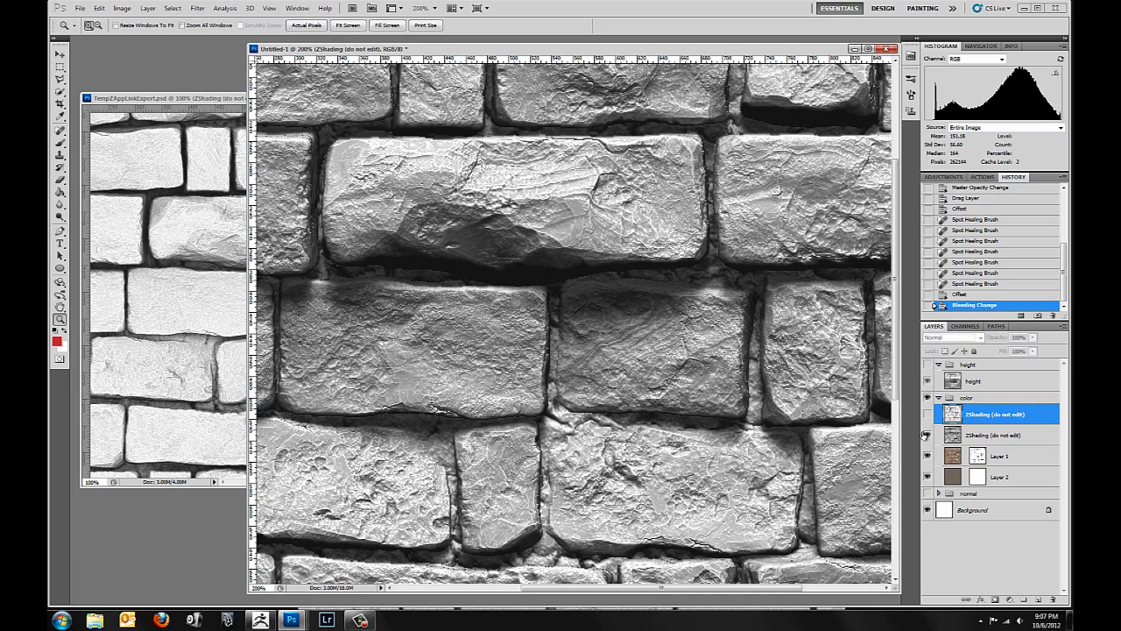
left_click(951, 435)
Step: Group both ZShading layers into Group 1
left_click(928, 435)
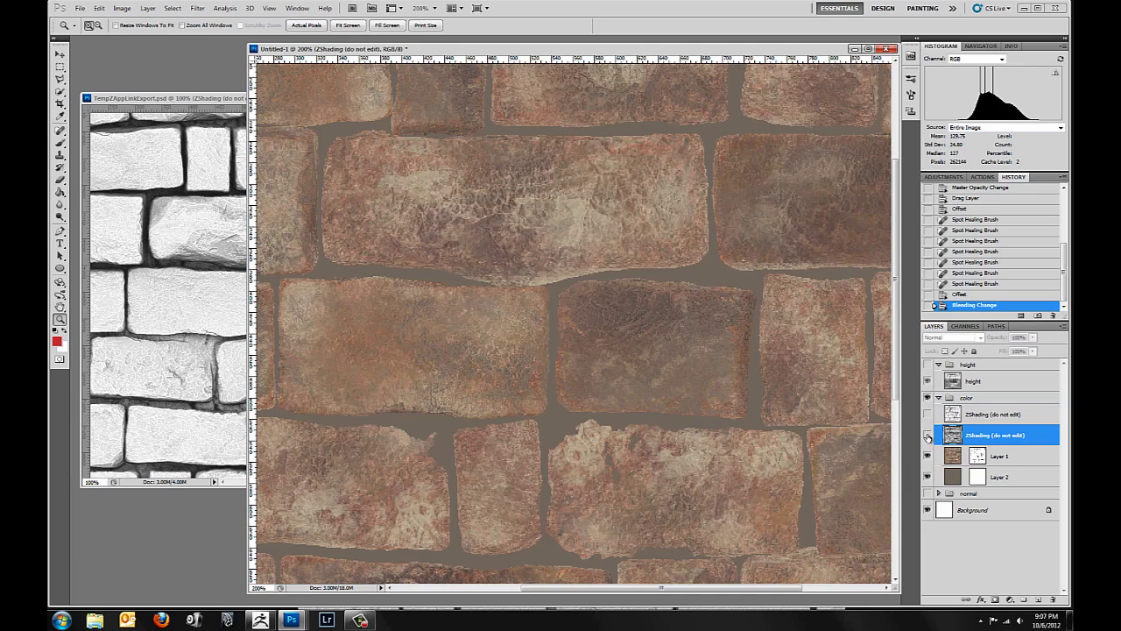
left_click(928, 414)
left_click(928, 435)
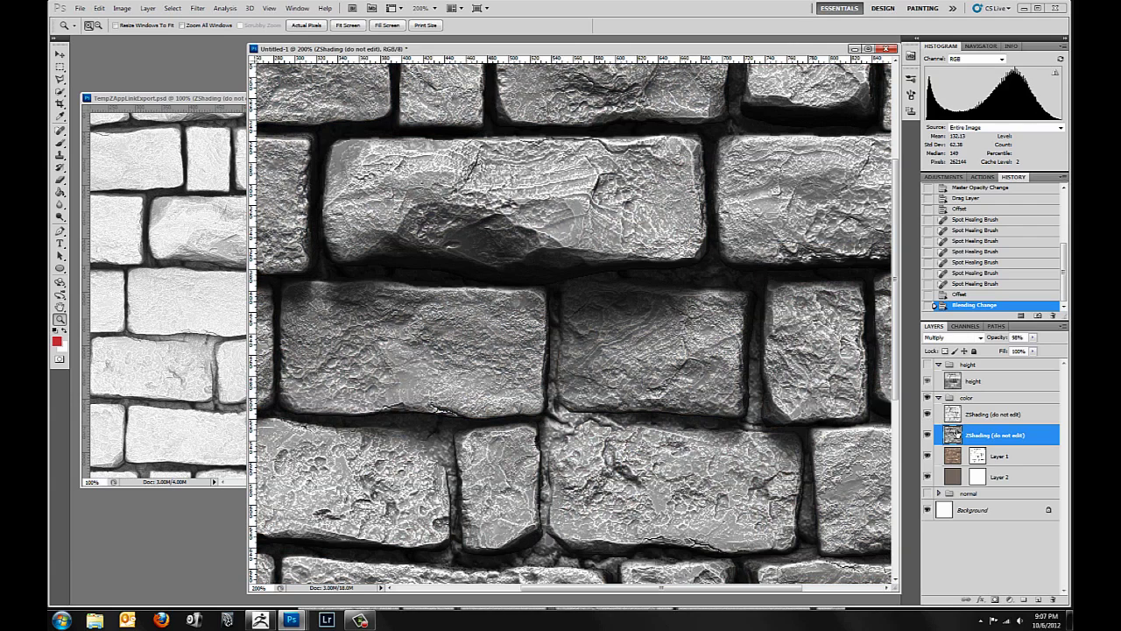
left_click(955, 419)
left_click(958, 437, "shift")
key("ctrl+g")
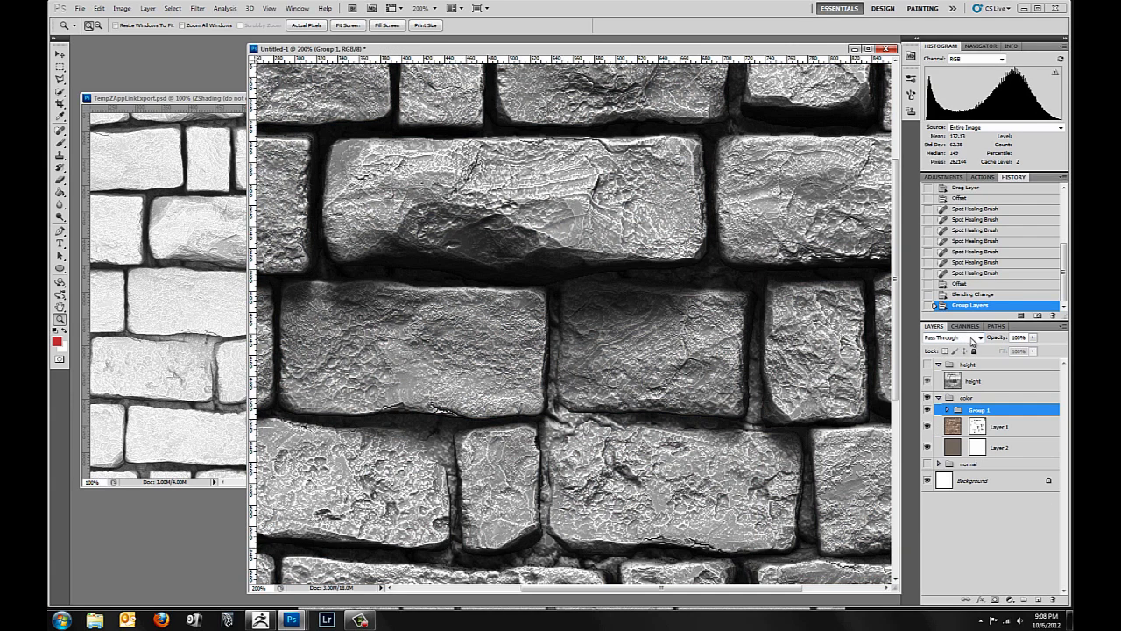
Step: Set Group 1 to Multiply and lower its opacity, then zoom out to the full texture
left_click(969, 338)
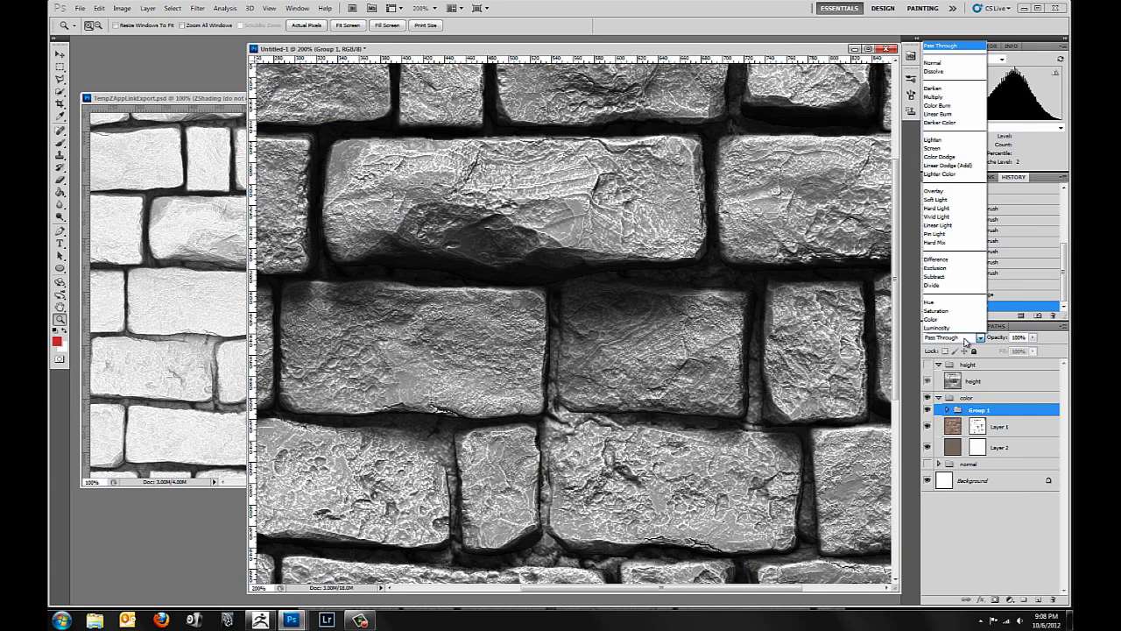
left_click(946, 97)
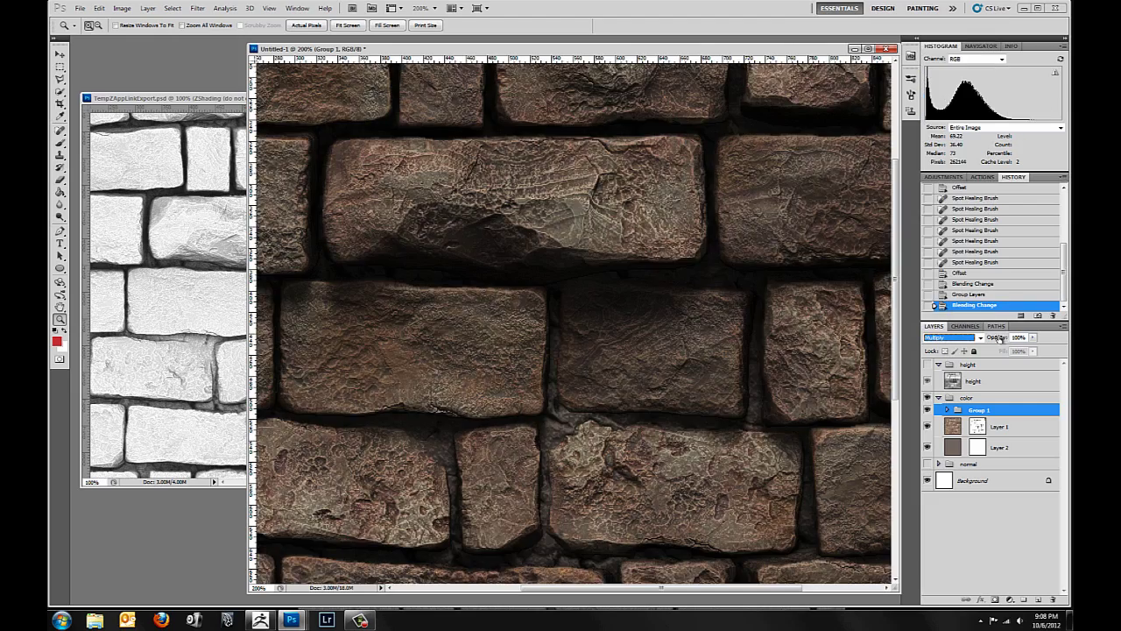
left_click_drag(997, 338, 976, 339)
left_click(589, 312, "alt")
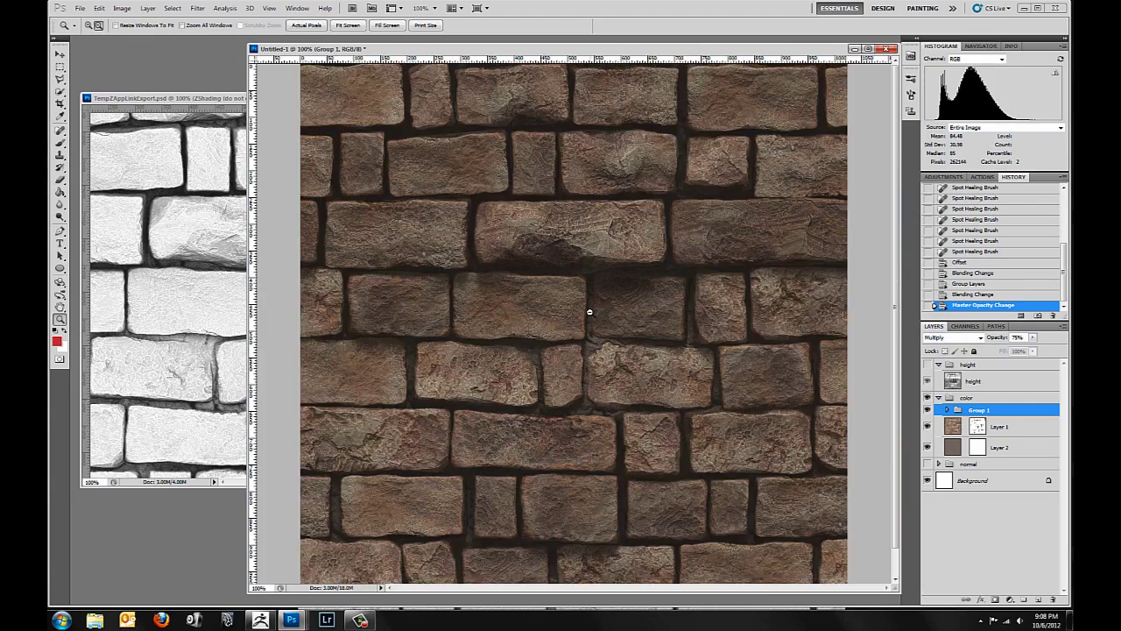
left_click(590, 312, "alt")
left_click(594, 313)
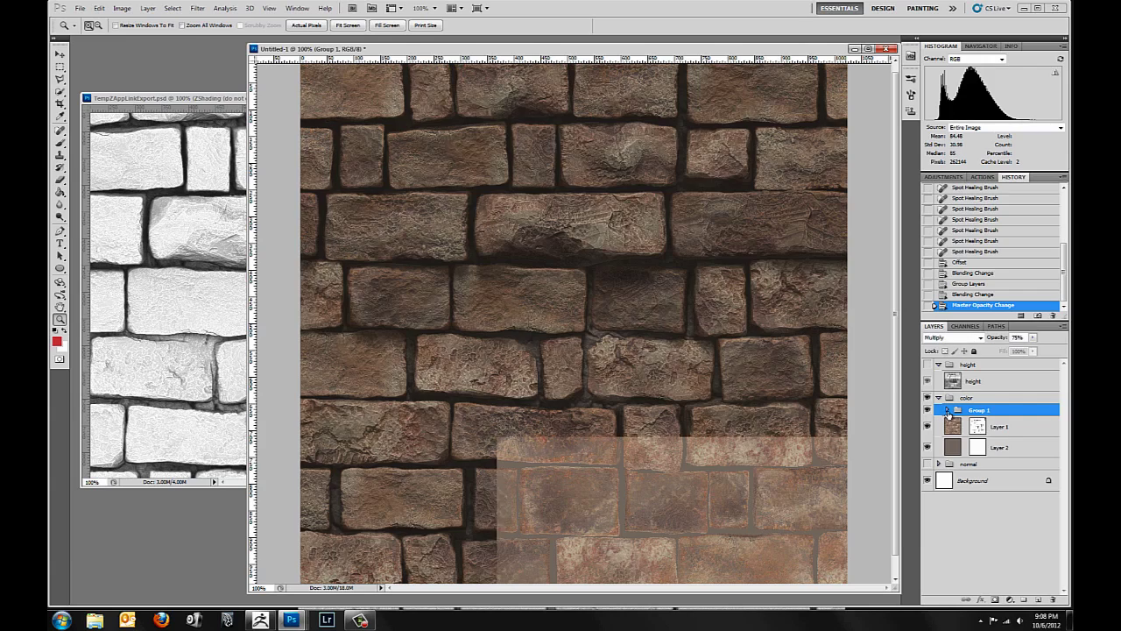
Step: Fine-tune Group 1's opacity to about 81%, then hide the group to see the plain colours
left_click(950, 411)
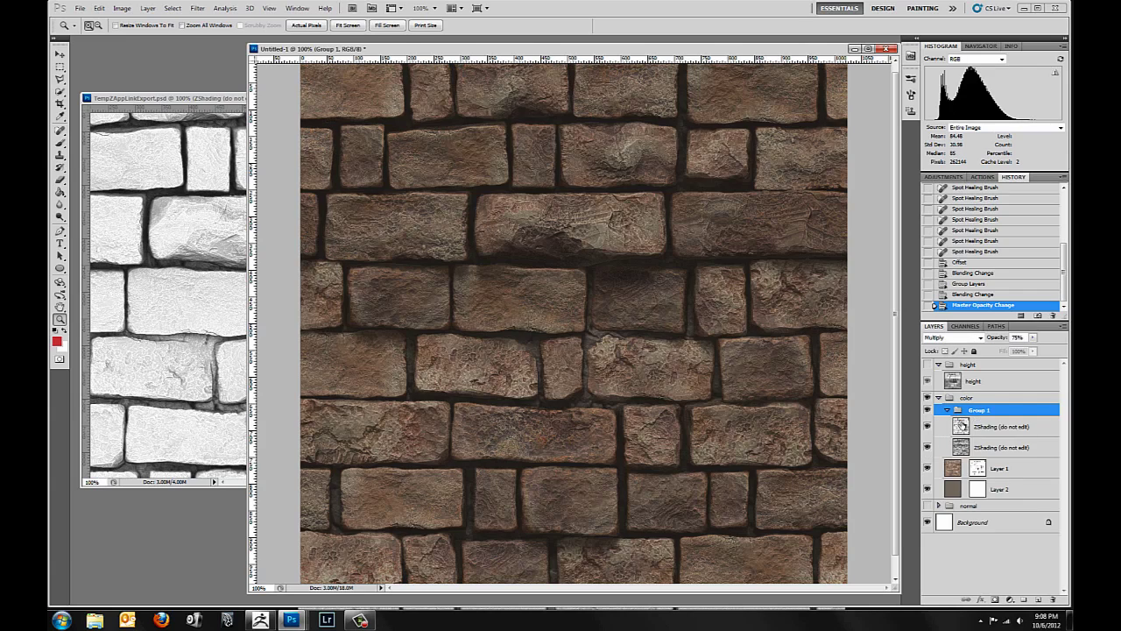
left_click(963, 427)
left_click(947, 411)
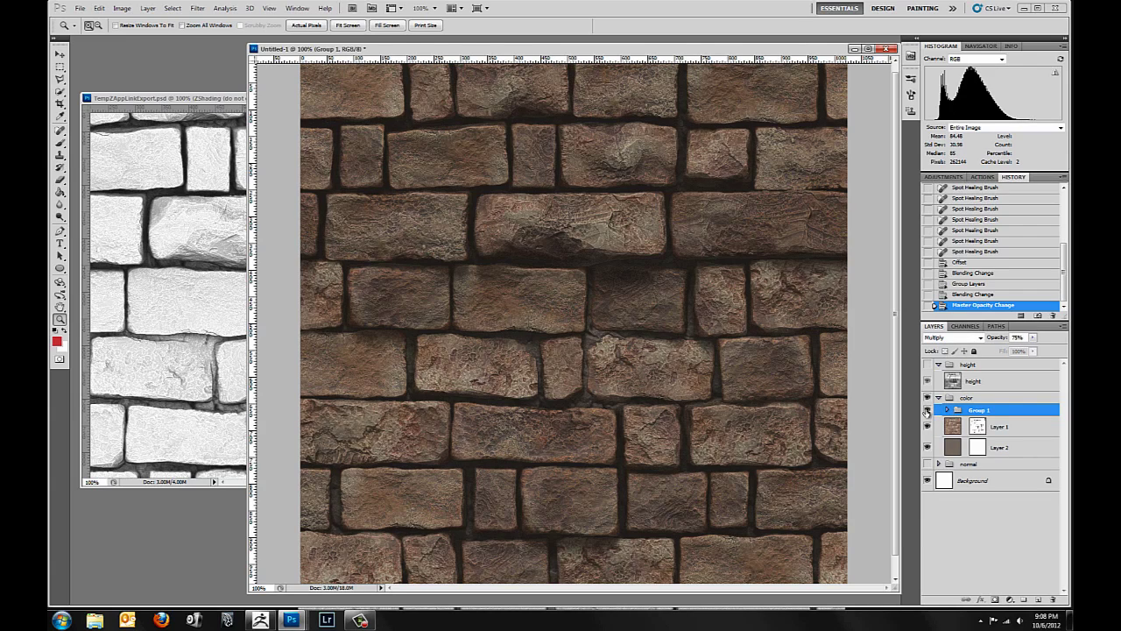
left_click(928, 410)
left_click(928, 410)
mouse_move(996, 338)
left_mouse_down()
mouse_move(1009, 340)
mouse_move(999, 340)
left_mouse_up()
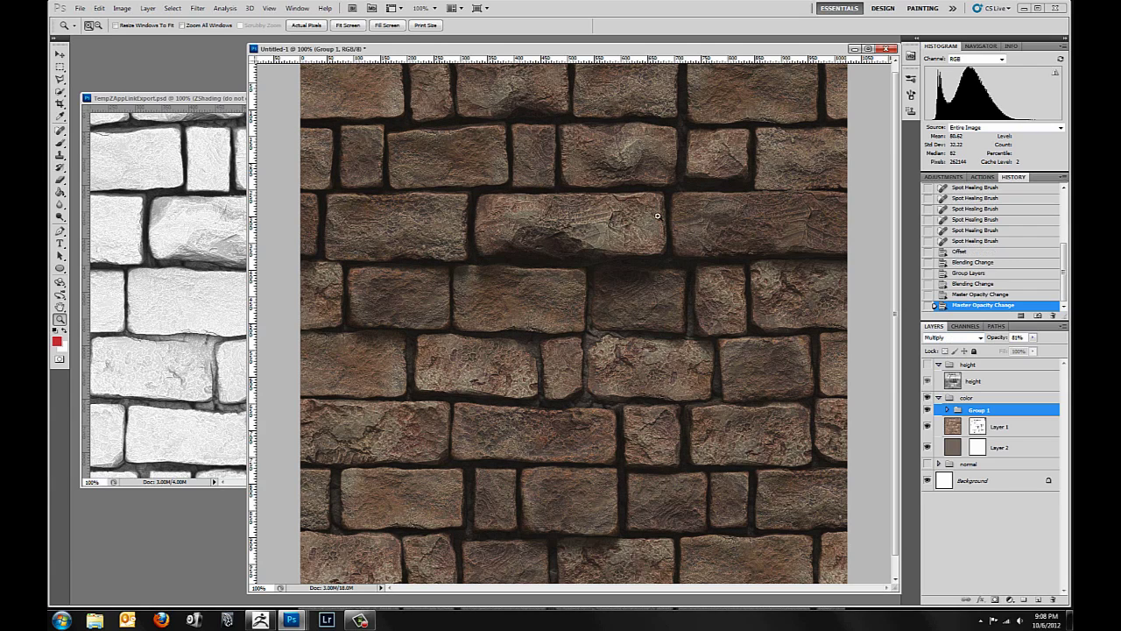
left_click(929, 411)
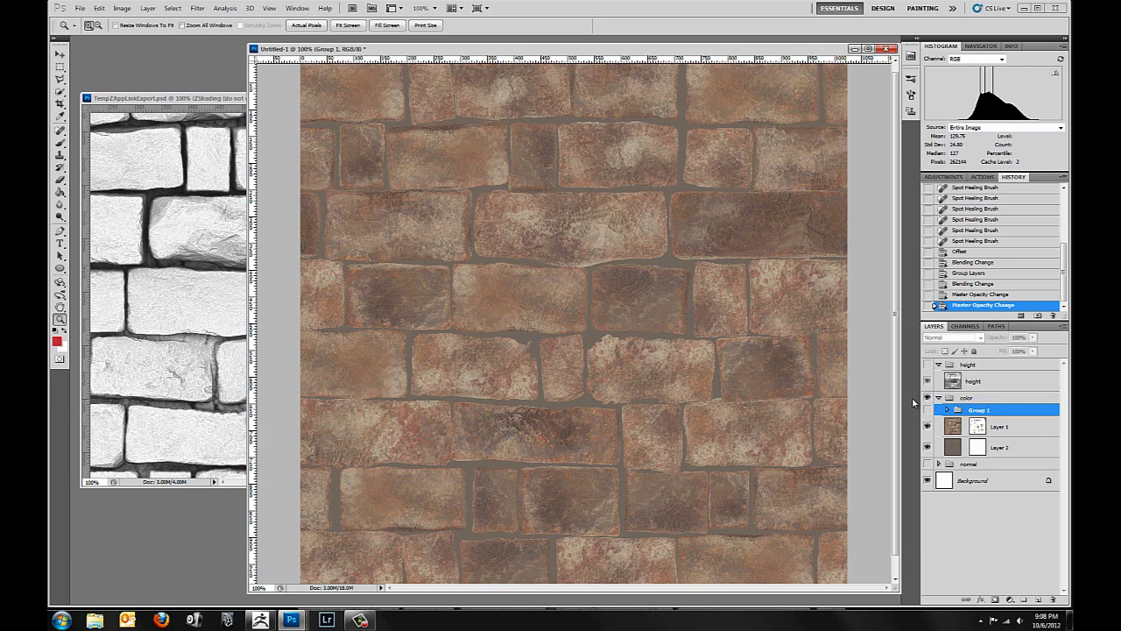